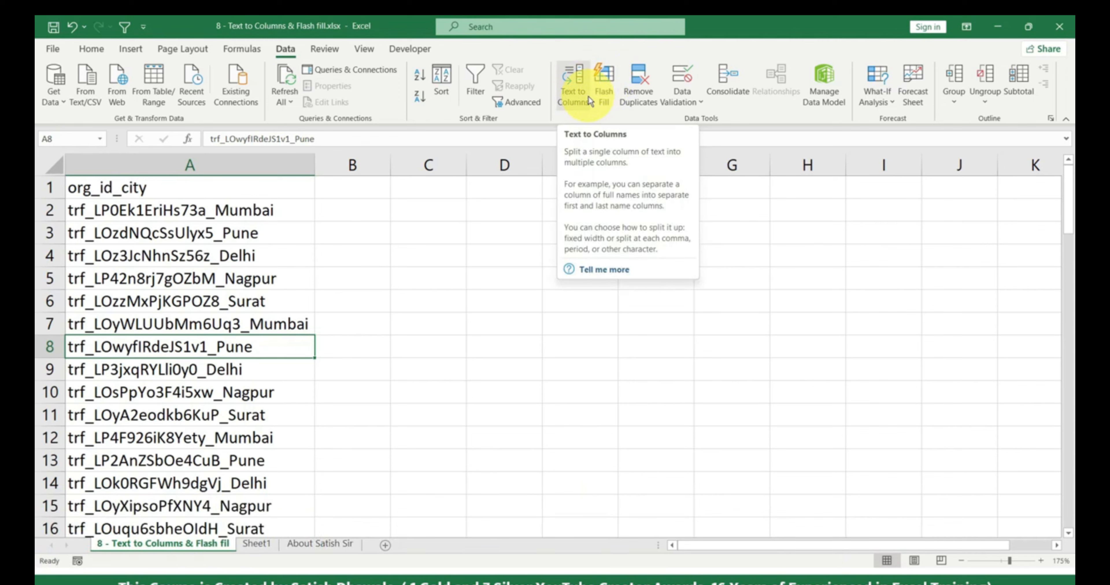
# - Select column A, which holds the org_id_city entries
pyautogui.click(193, 164)
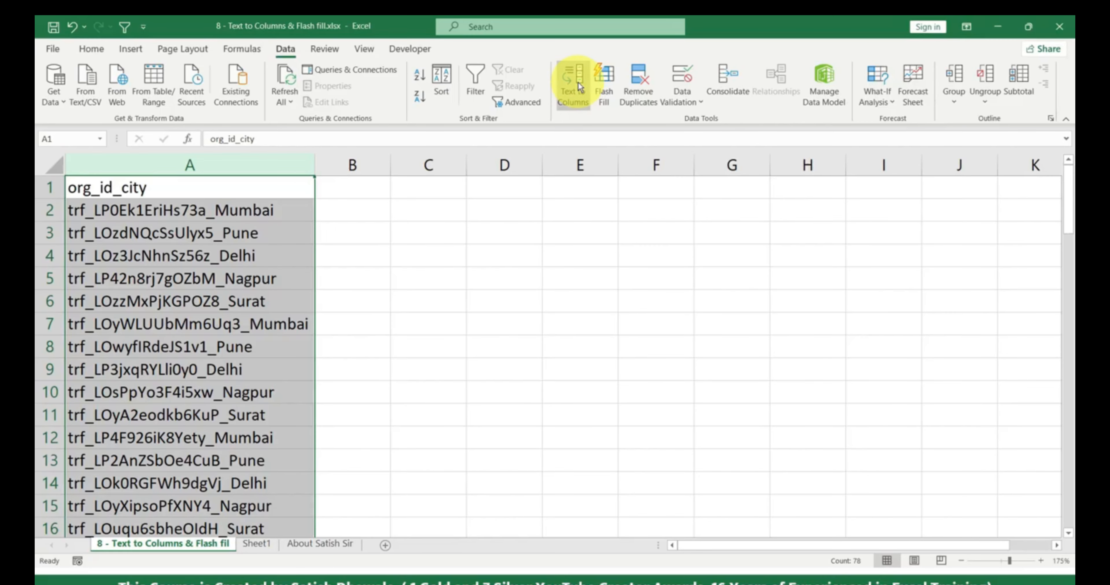
# - Launch the Text to Columns wizard from the Data tab for column A
pyautogui.click(578, 82)
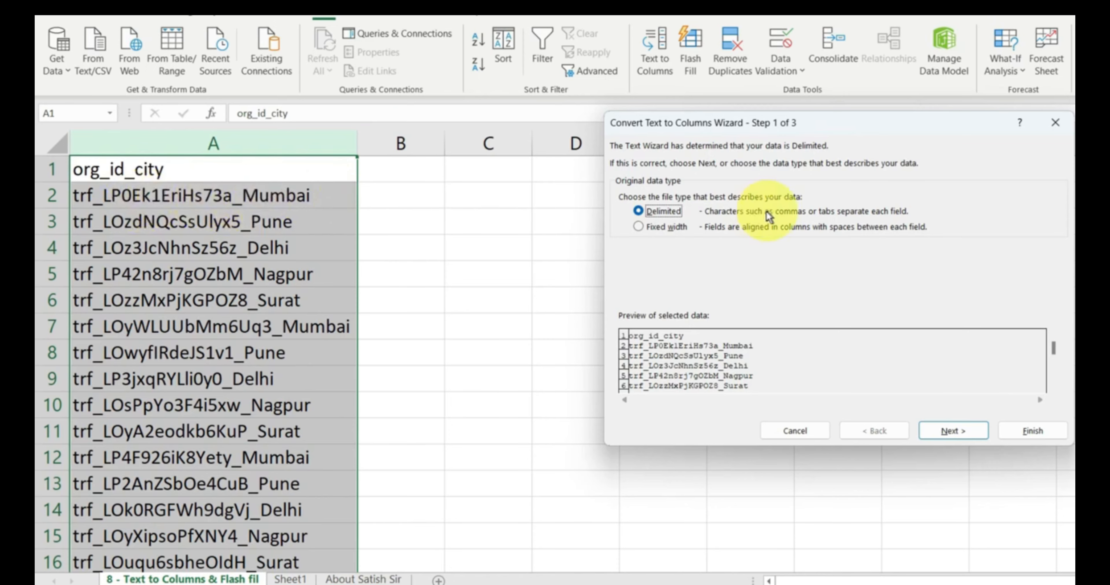
# - Preview a fixed-width split with breaks after org and id, then switch back to Delimited
pyautogui.click(675, 229)
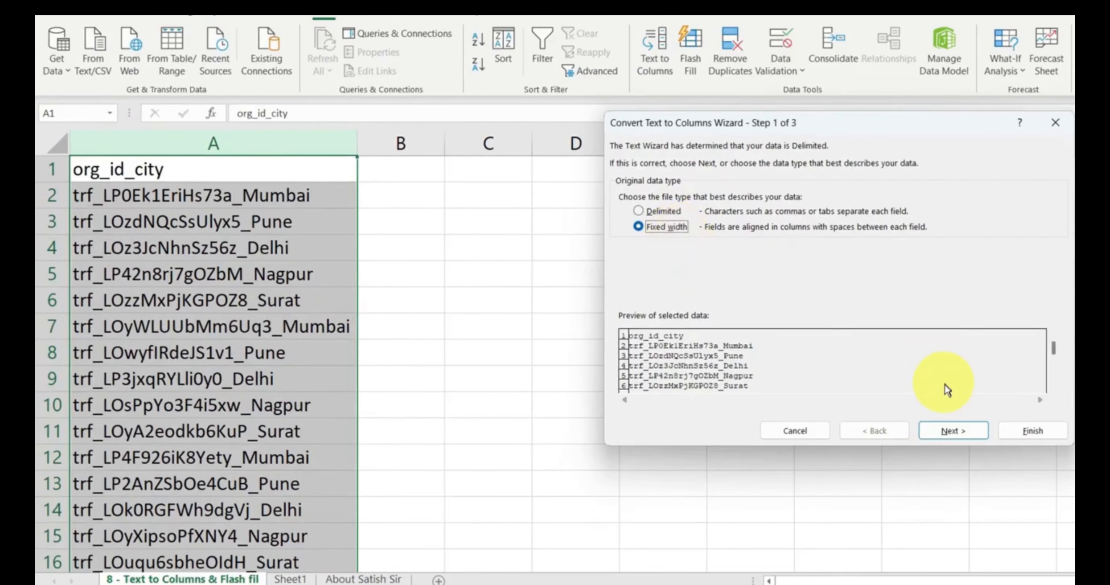
pyautogui.click(953, 431)
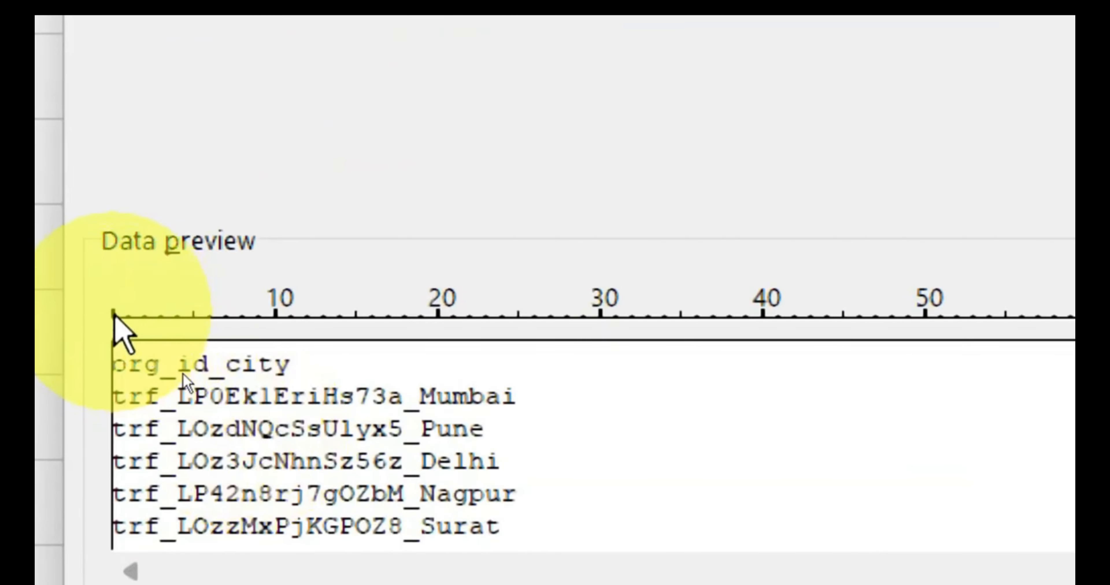
pyautogui.click(192, 374)
pyautogui.moveTo(134, 316); pyautogui.dragTo(166, 329)
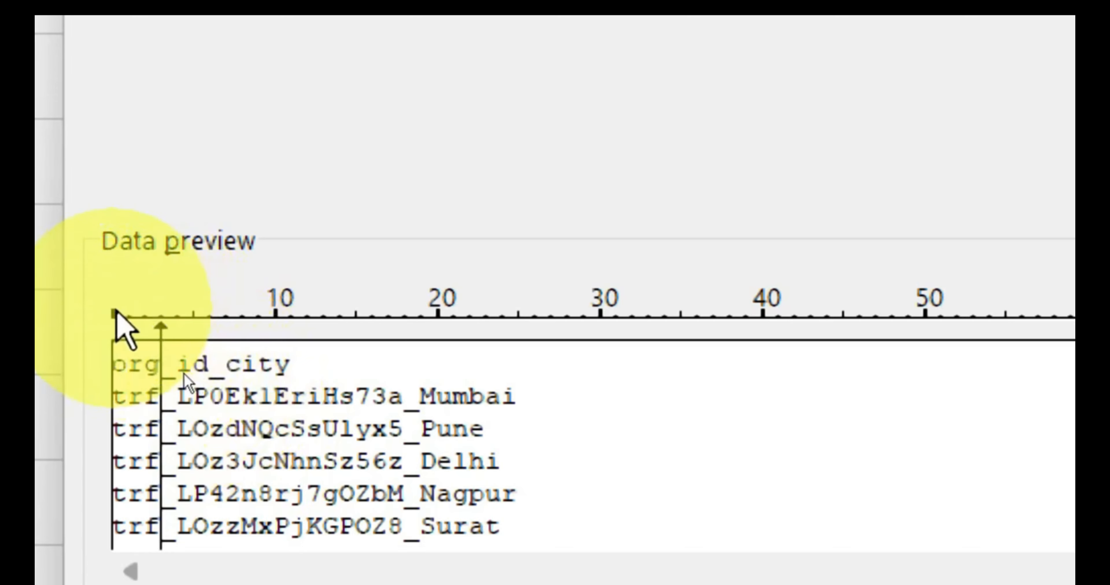
pyautogui.moveTo(182, 370)
pyautogui.mouseDown()
pyautogui.moveTo(247, 324)
pyautogui.moveTo(439, 321)
pyautogui.moveTo(407, 331)
pyautogui.mouseUp()
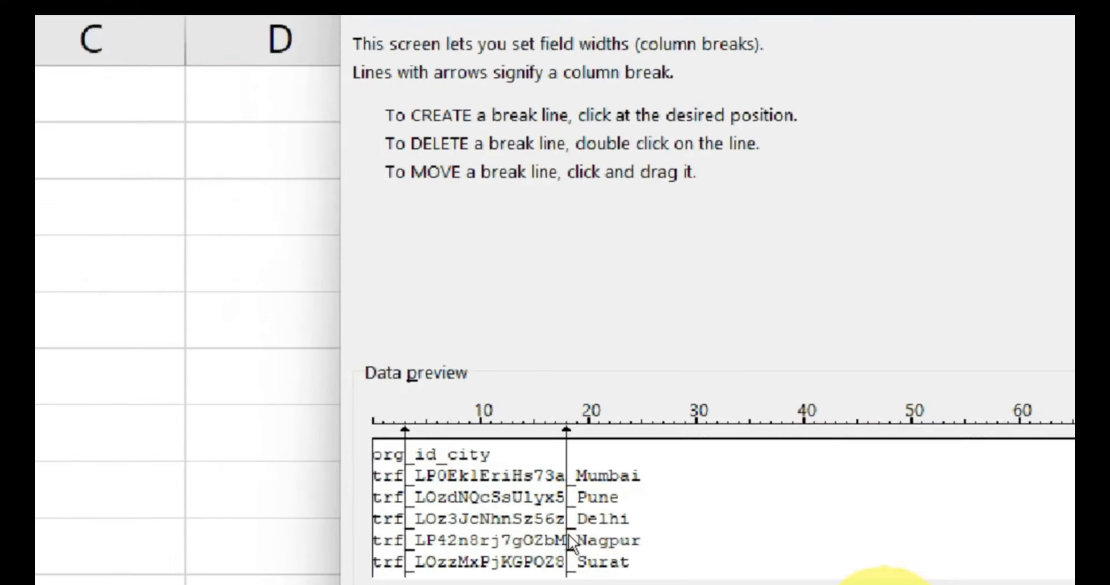
pyautogui.click(573, 553)
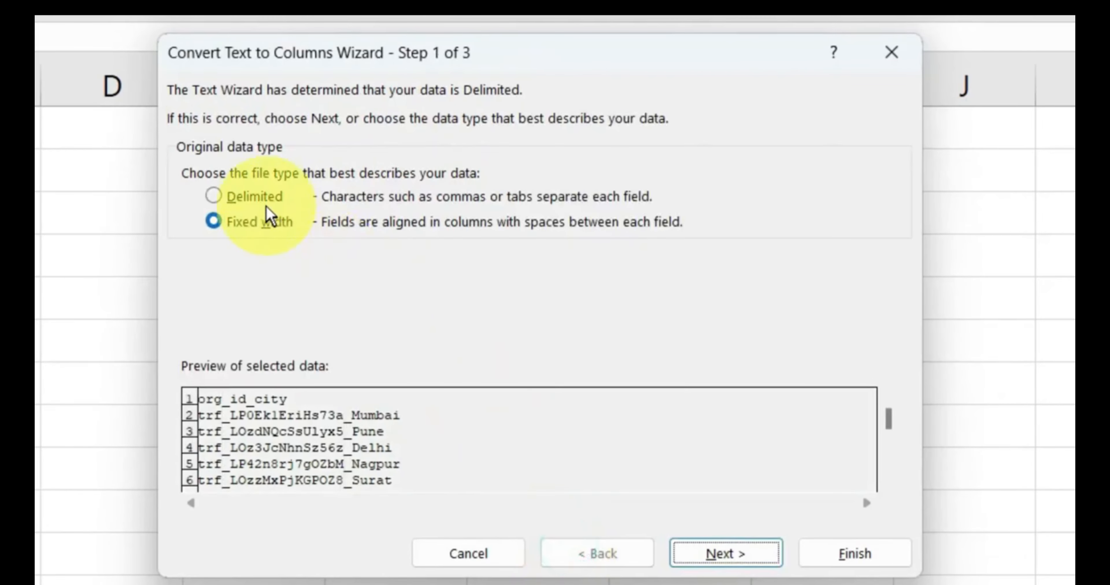
pyautogui.click(255, 197)
# - Replace the Tab delimiter with a custom '_' separator
pyautogui.click(707, 552)
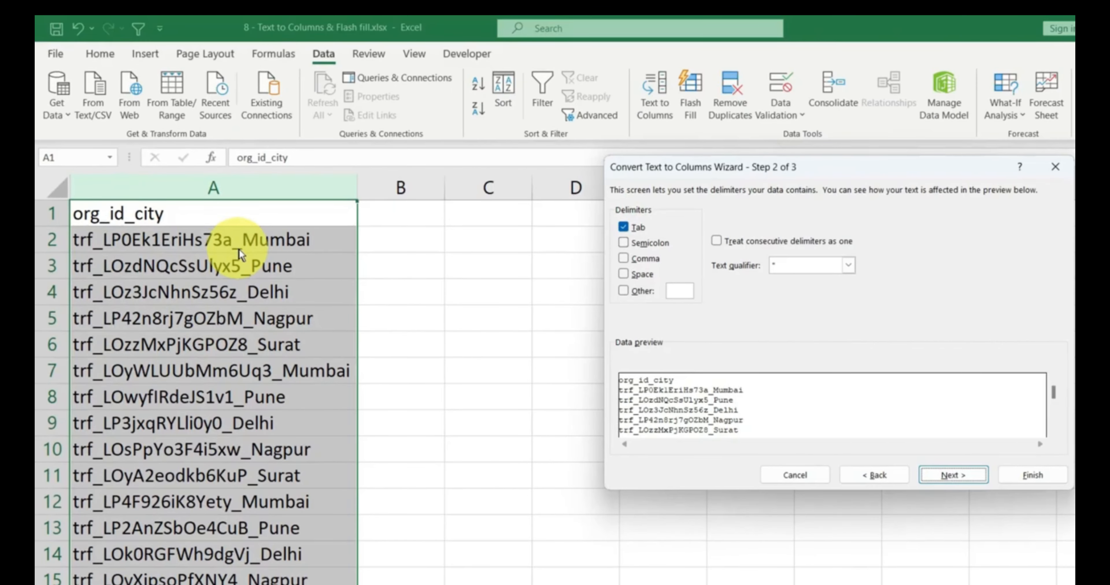
pyautogui.click(640, 229)
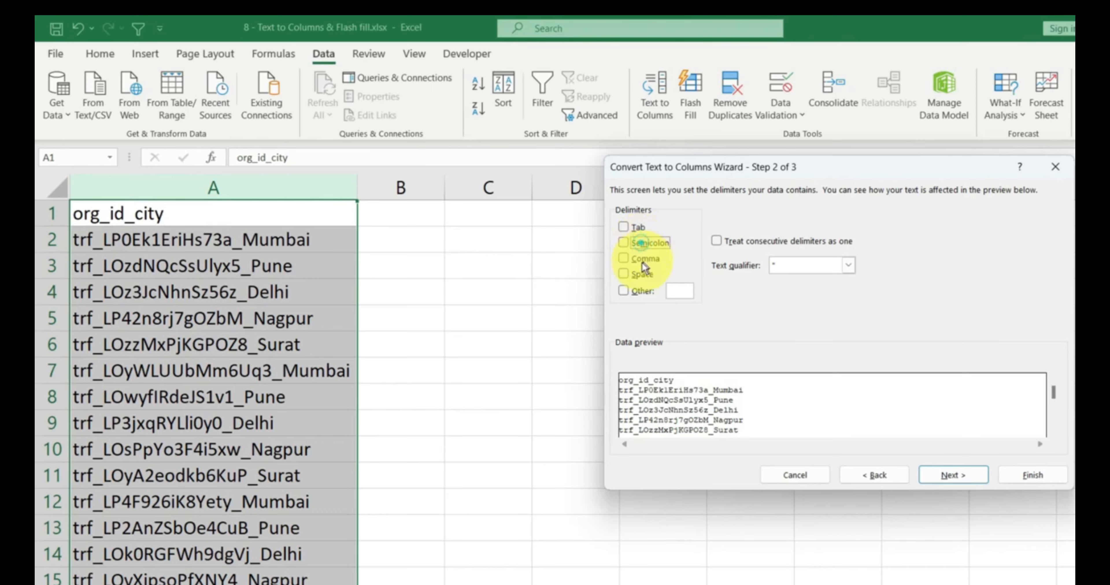
pyautogui.click(641, 292)
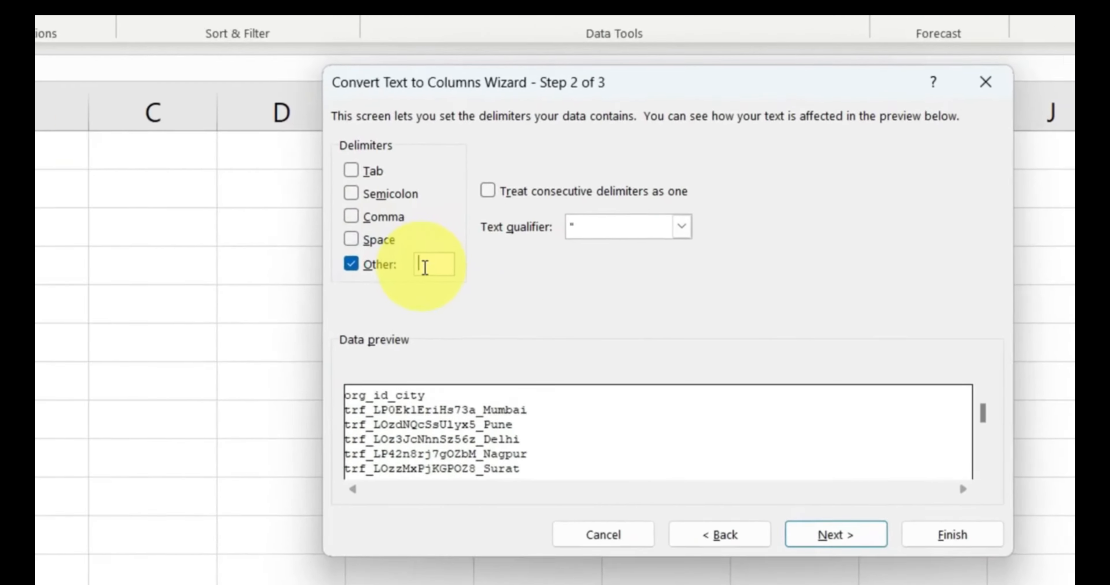
pyautogui.click(682, 287)
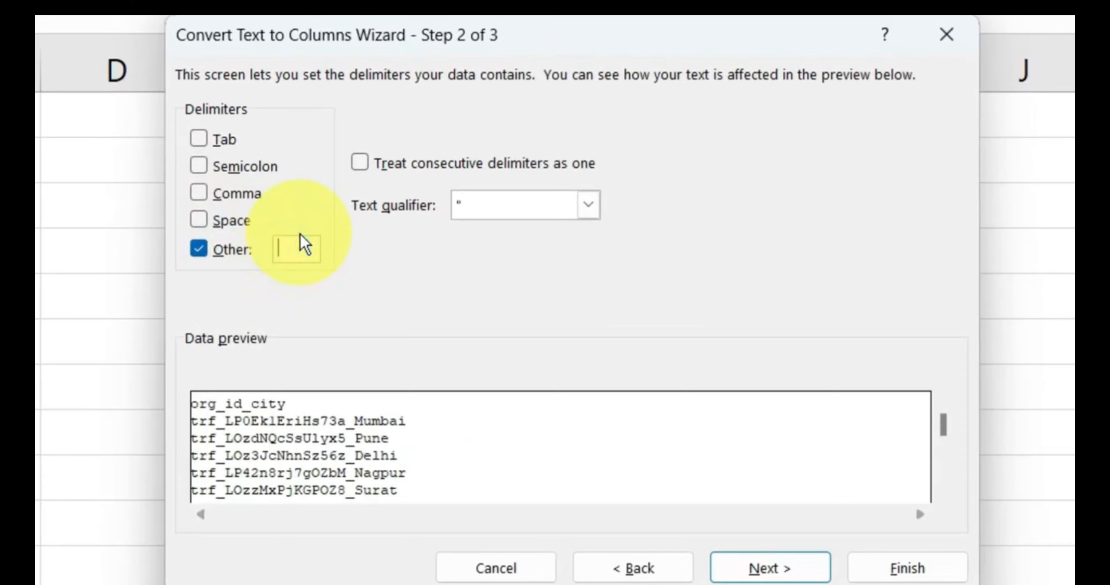
pyautogui.write('_')
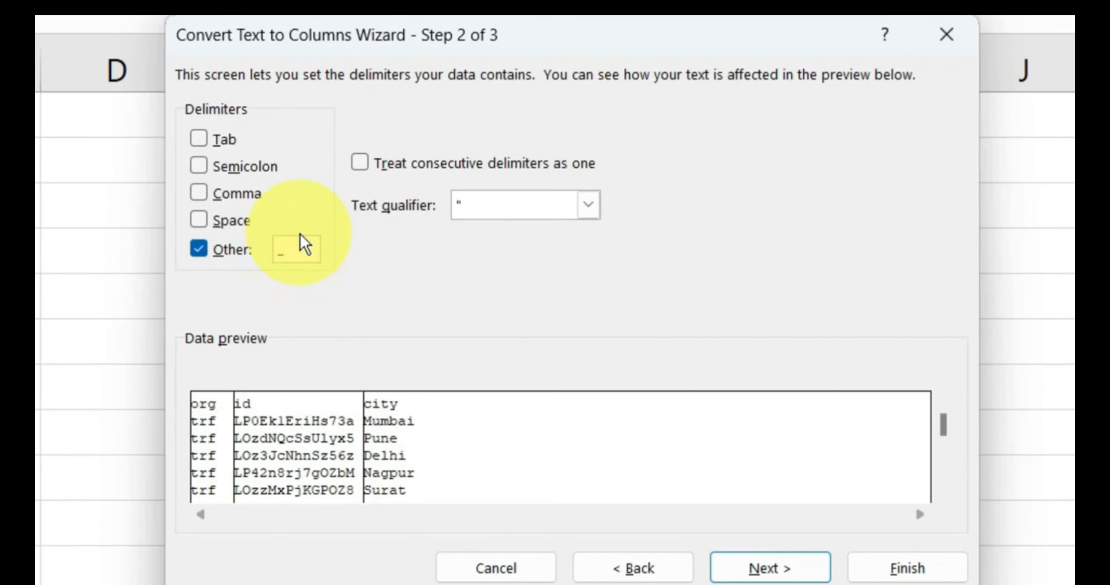
pyautogui.press('BackSpace')
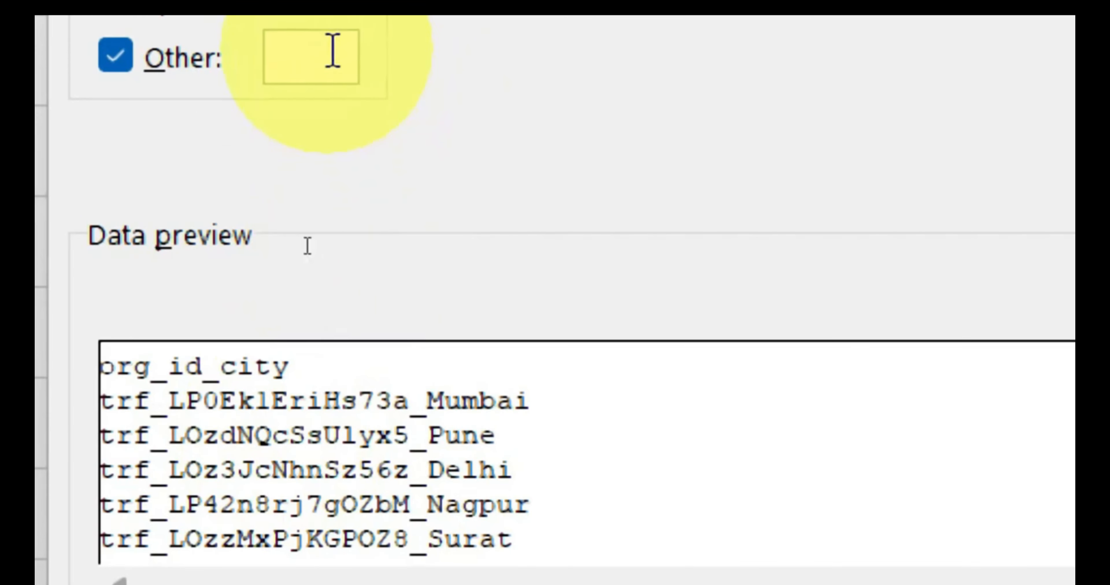
pyautogui.write('_')
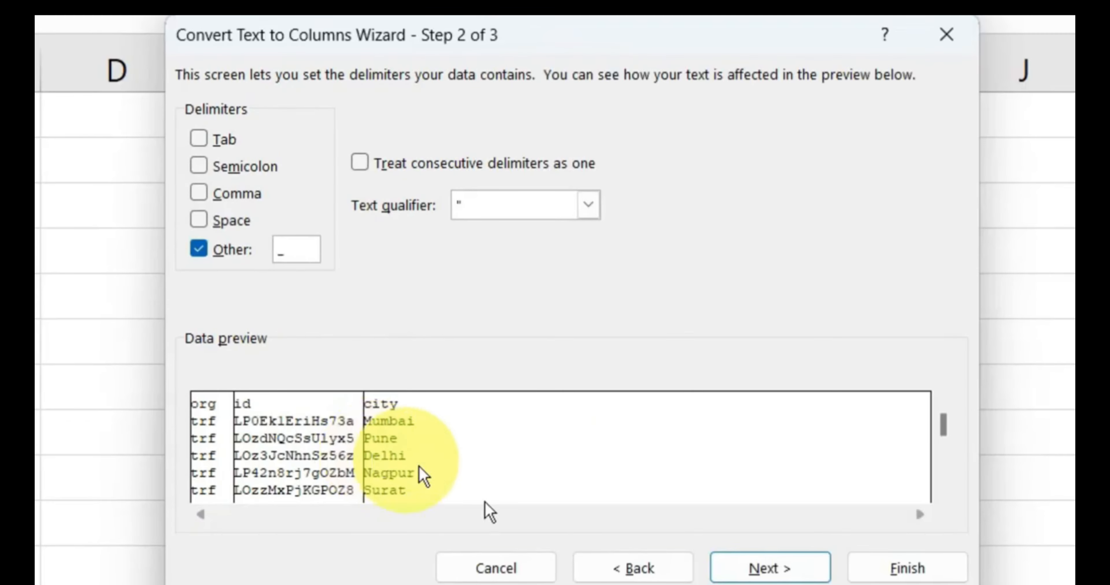
# - Keep the General column format and finish splitting into org, id and city
pyautogui.click(719, 573)
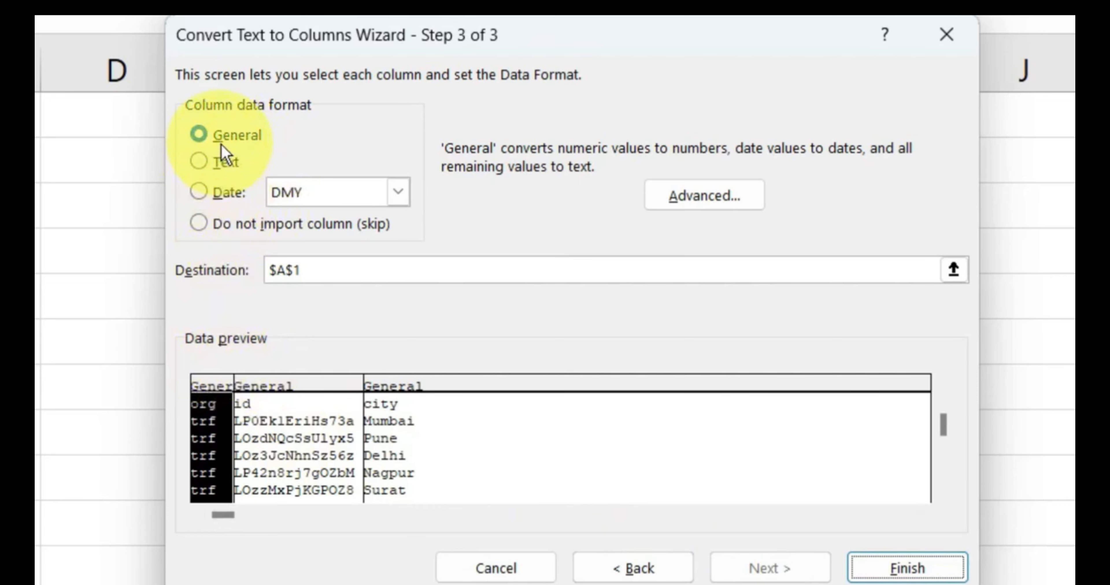
pyautogui.click(250, 137)
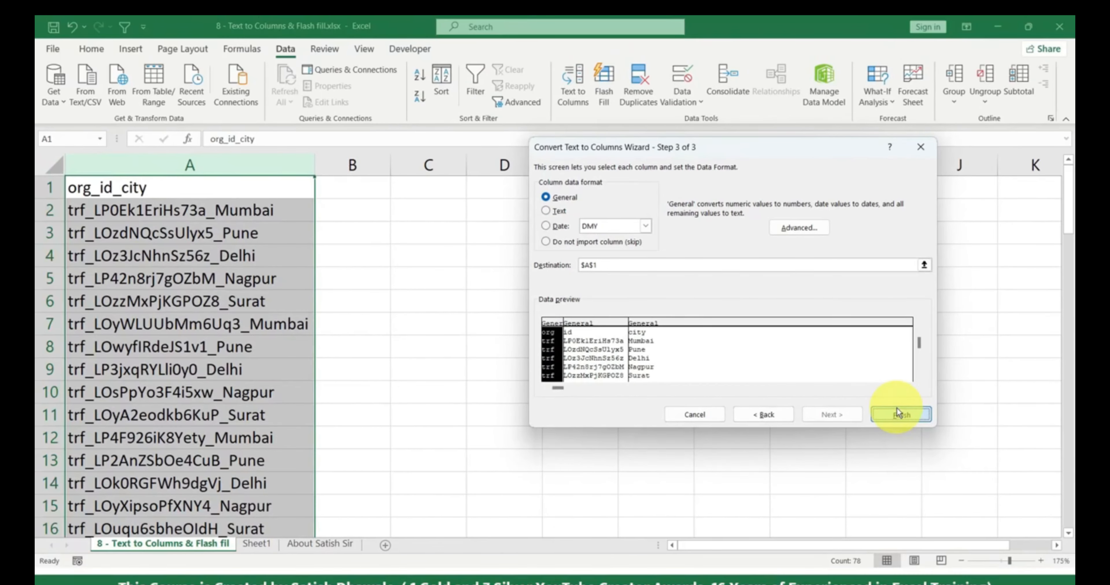
pyautogui.click(898, 414)
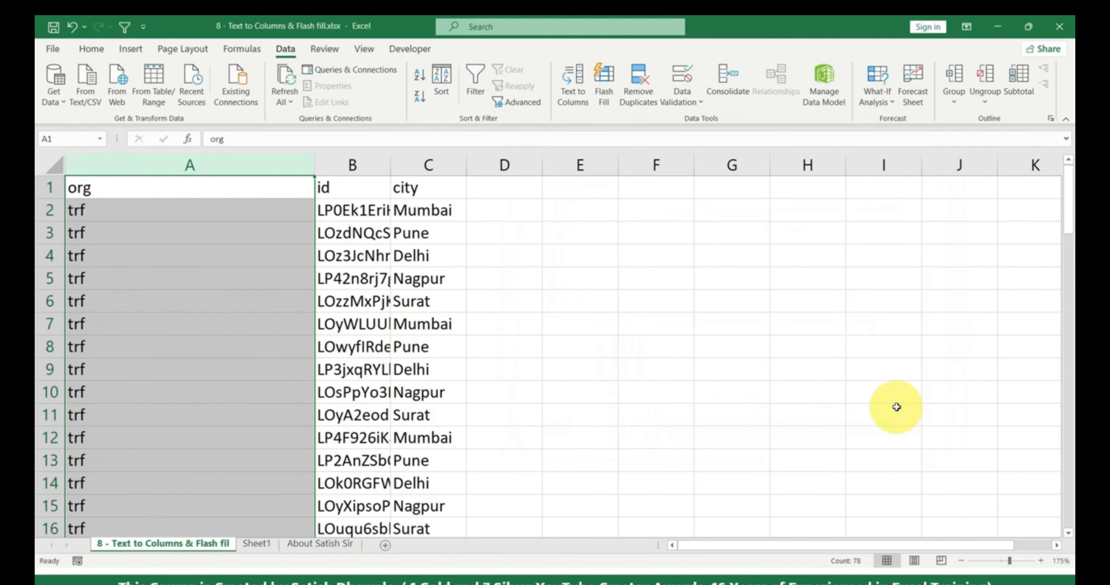
# - Auto-fit columns A, B and C to the org, id and city values
pyautogui.moveTo(314, 167); pyautogui.dragTo(242, 172)
pyautogui.moveTo(317, 165); pyautogui.dragTo(362, 166)
pyautogui.moveTo(436, 167); pyautogui.dragTo(442, 166)
pyautogui.click(416, 165)
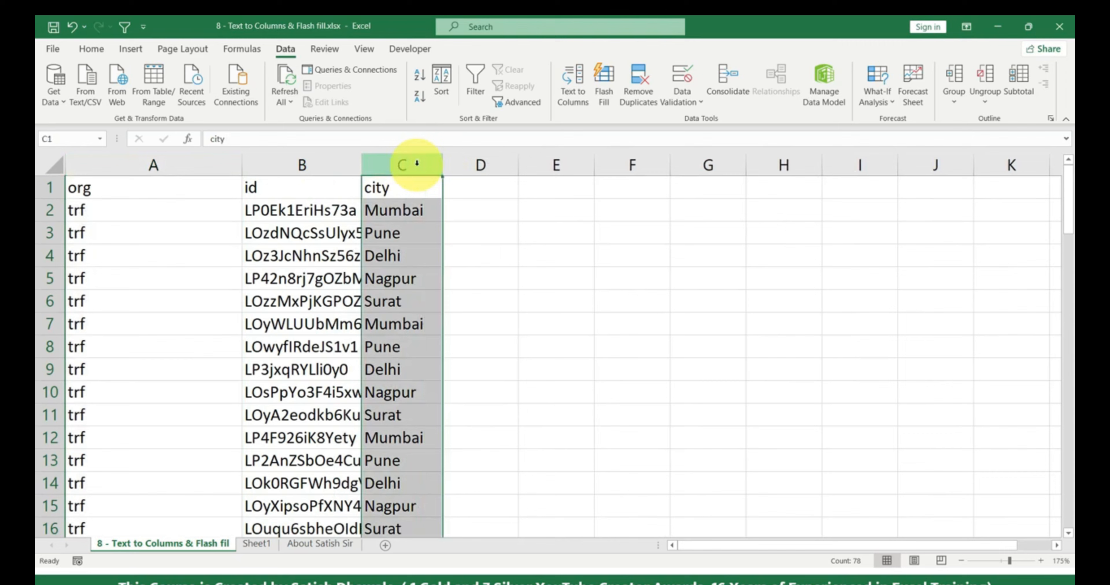
pyautogui.doubleClick(362, 165)
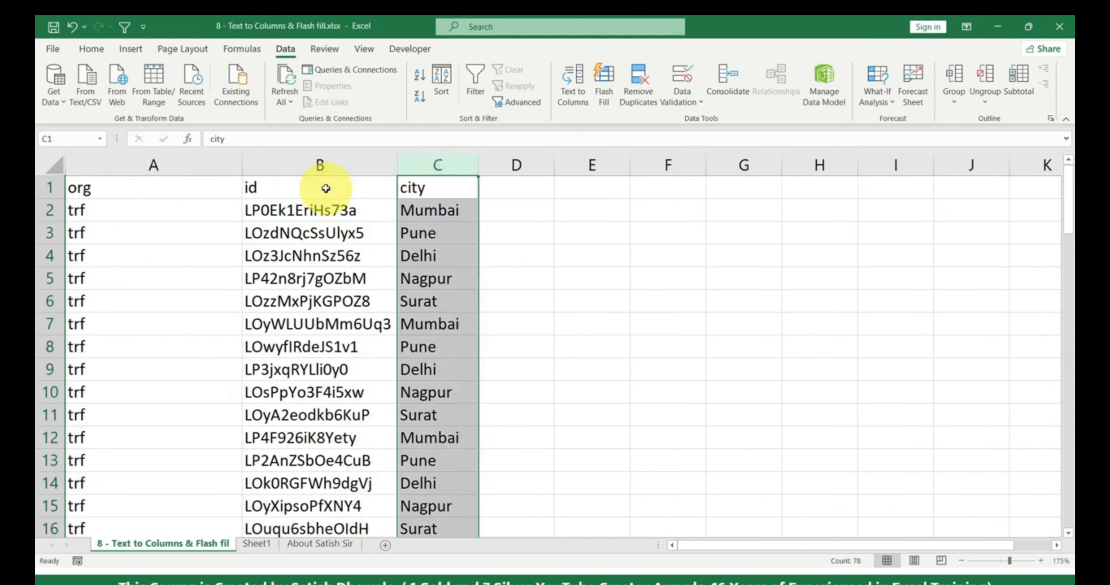
pyautogui.doubleClick(242, 166)
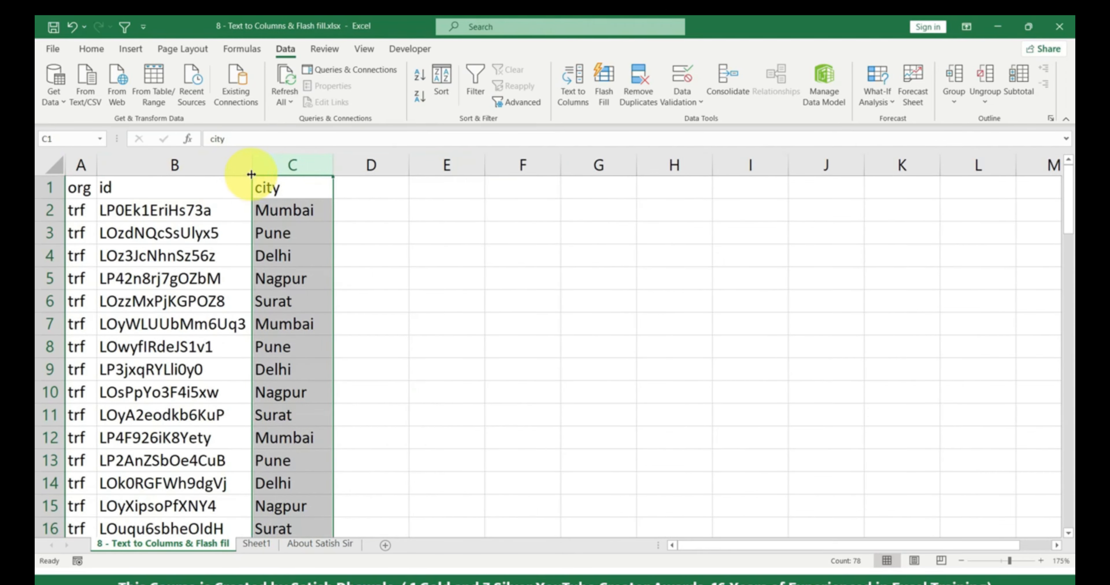
pyautogui.doubleClick(250, 172)
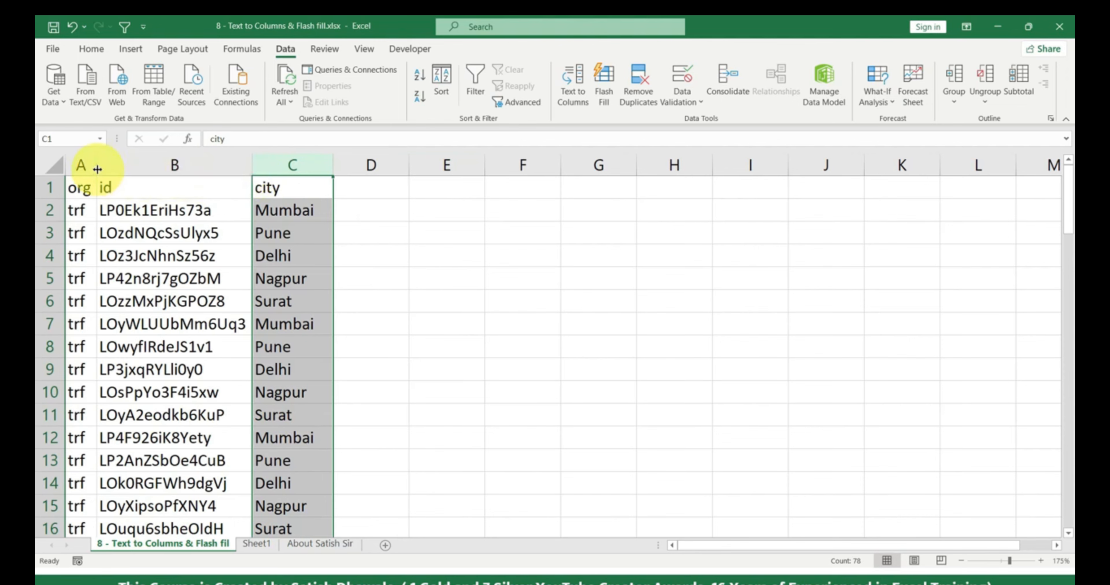
pyautogui.moveTo(96, 167); pyautogui.dragTo(110, 170)
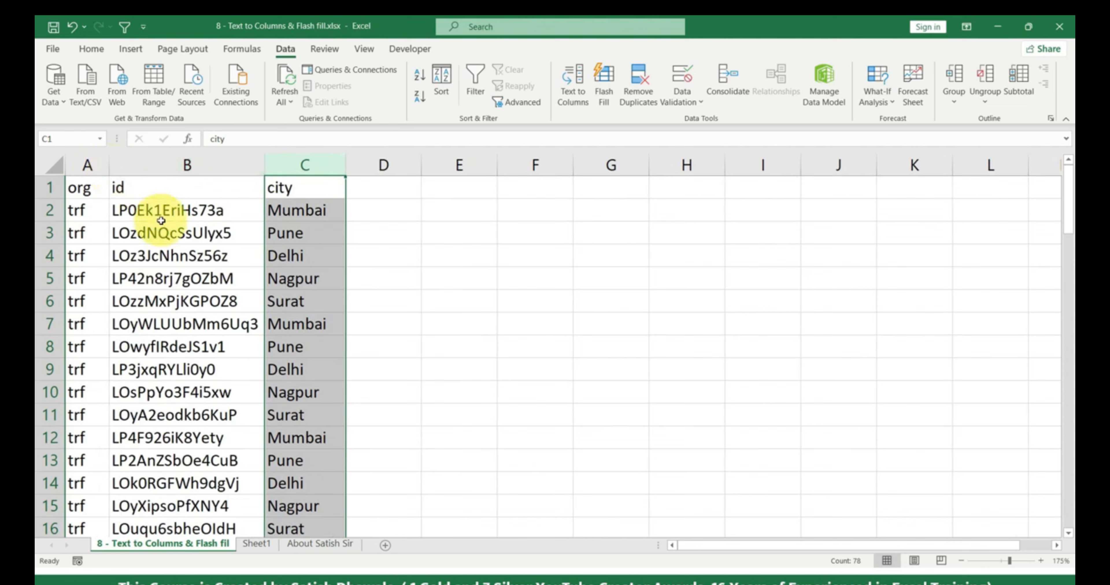
# - Select a block of the split data, then move to Sheet1
pyautogui.moveTo(95, 209); pyautogui.dragTo(290, 390)
pyautogui.click(284, 368)
pyautogui.click(283, 367)
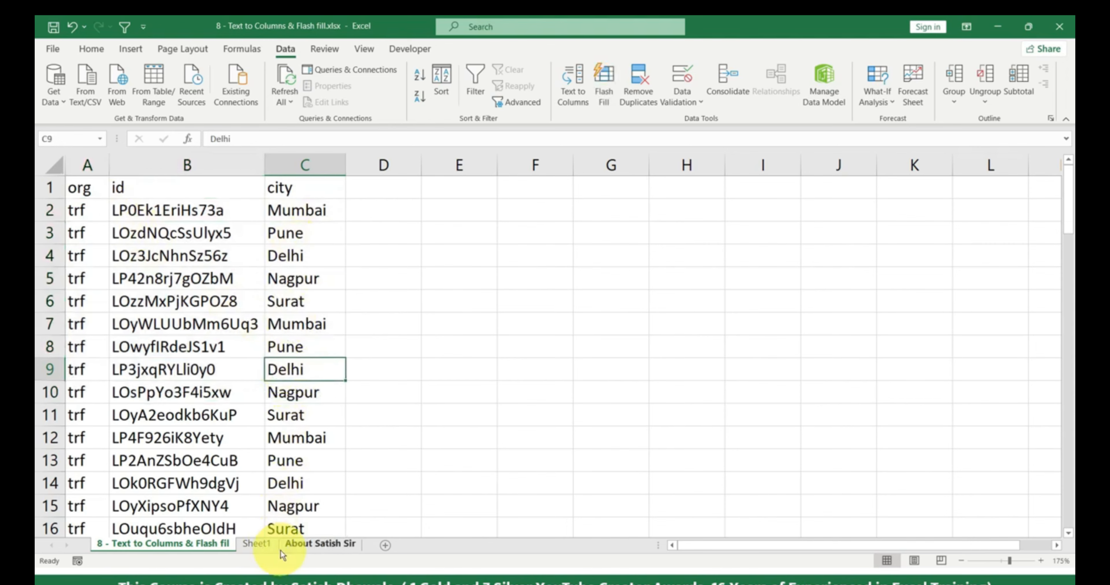
pyautogui.click(264, 545)
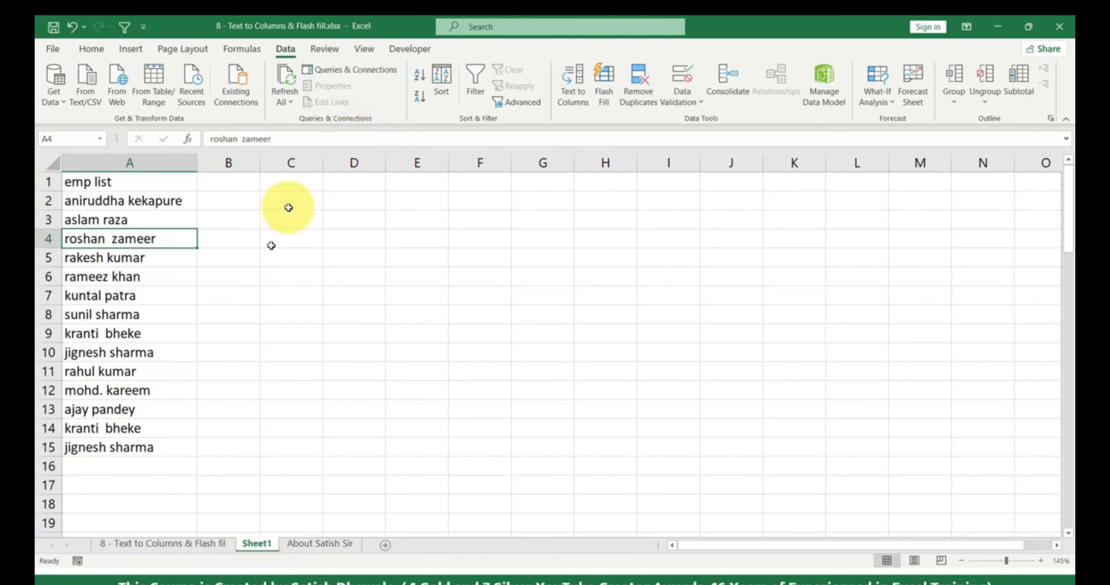
# - Back on the data sheet, undo the width changes and the split of column A
pyautogui.click(179, 547)
pyautogui.click(177, 547)
pyautogui.hotkey('ctrl', 'z')
pyautogui.hotkey('ctrl', 'z')
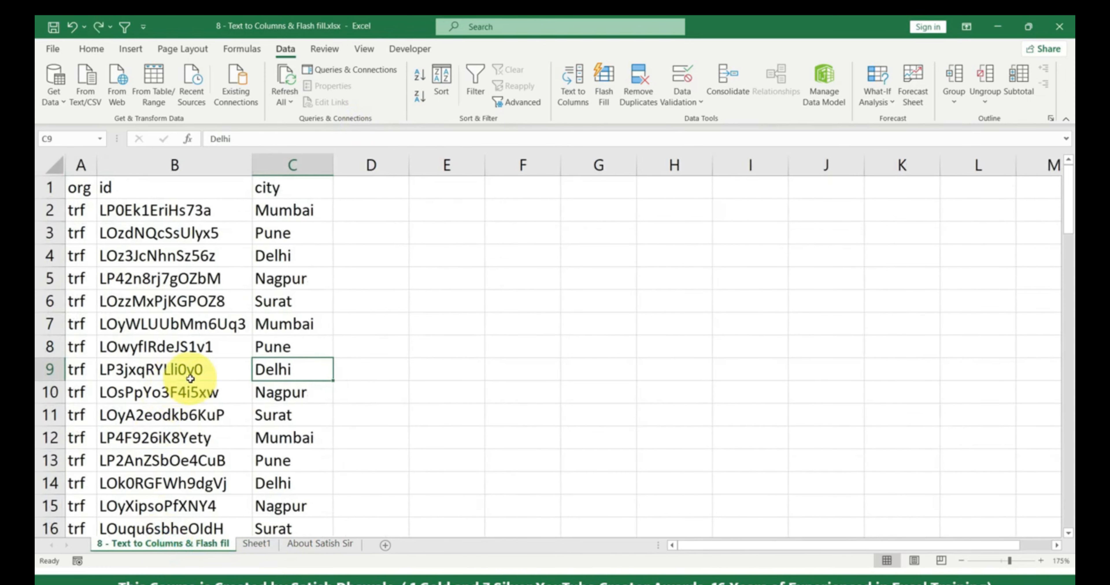
pyautogui.hotkey('ctrl', 'z')
pyautogui.hotkey('ctrl', 'z')
pyautogui.hotkey('ctrl', 'z')
pyautogui.hotkey('ctrl', 'z')
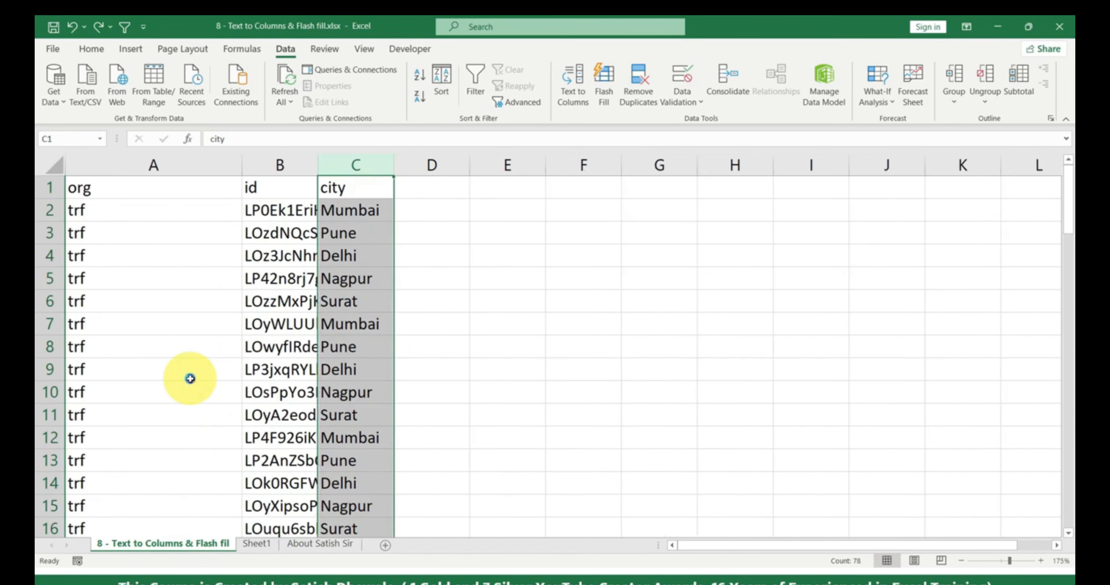
pyautogui.hotkey('ctrl', 'z')
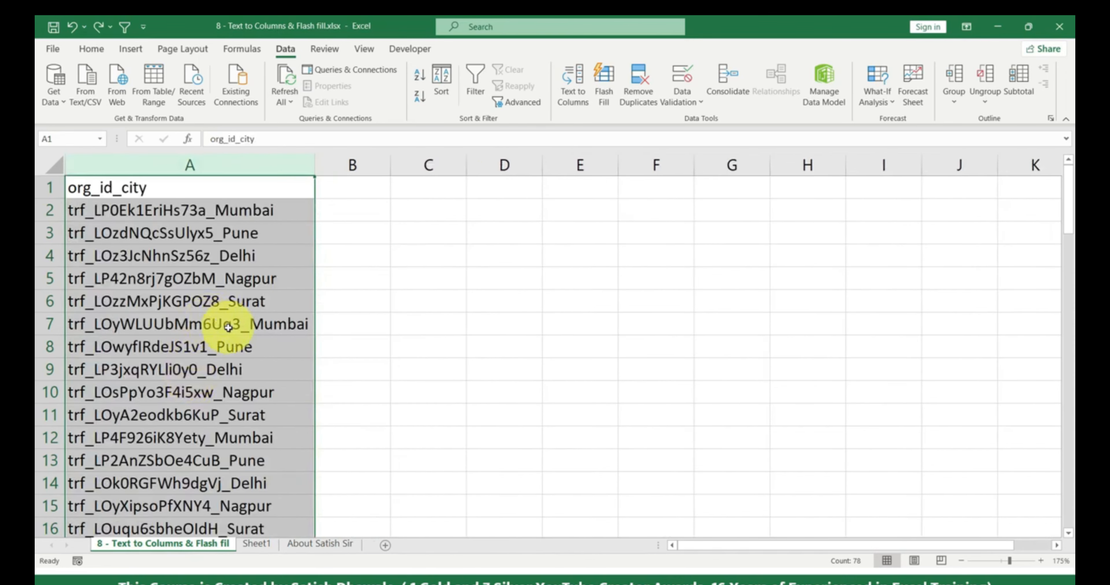
# - Copy the org_id_city values into column G and reopen Text to Columns on column A
pyautogui.hotkey('ctrl', 'c')
pyautogui.click(733, 166)
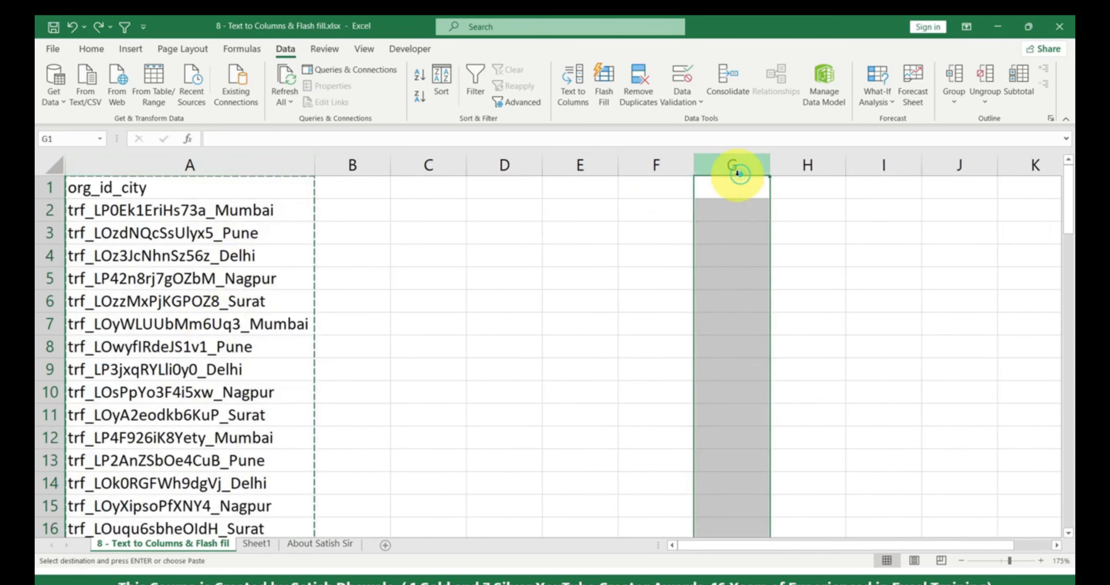
pyautogui.press('Return')
pyautogui.click(271, 165)
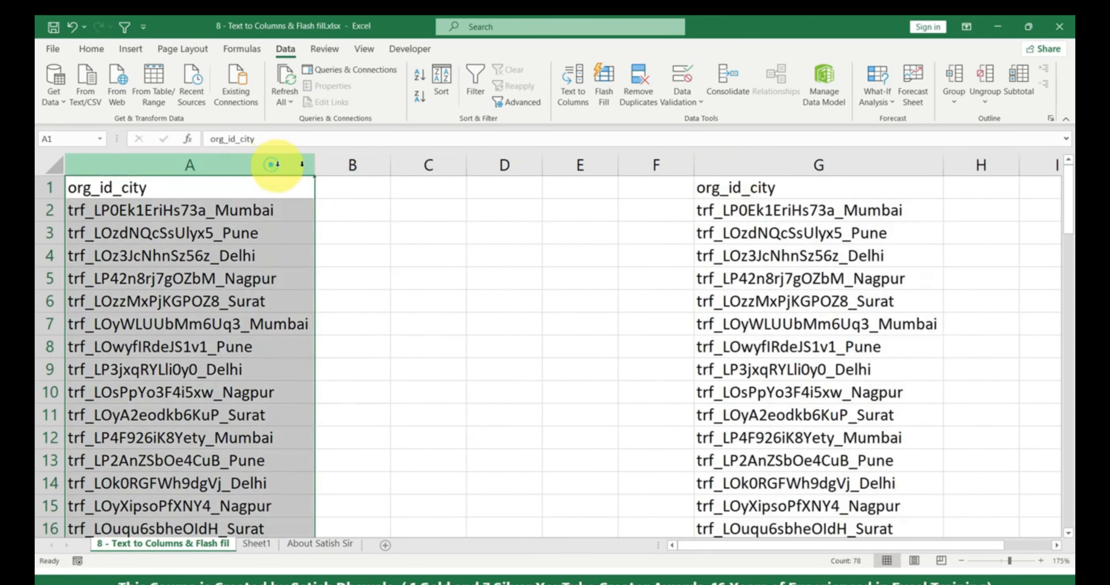
pyautogui.click(580, 100)
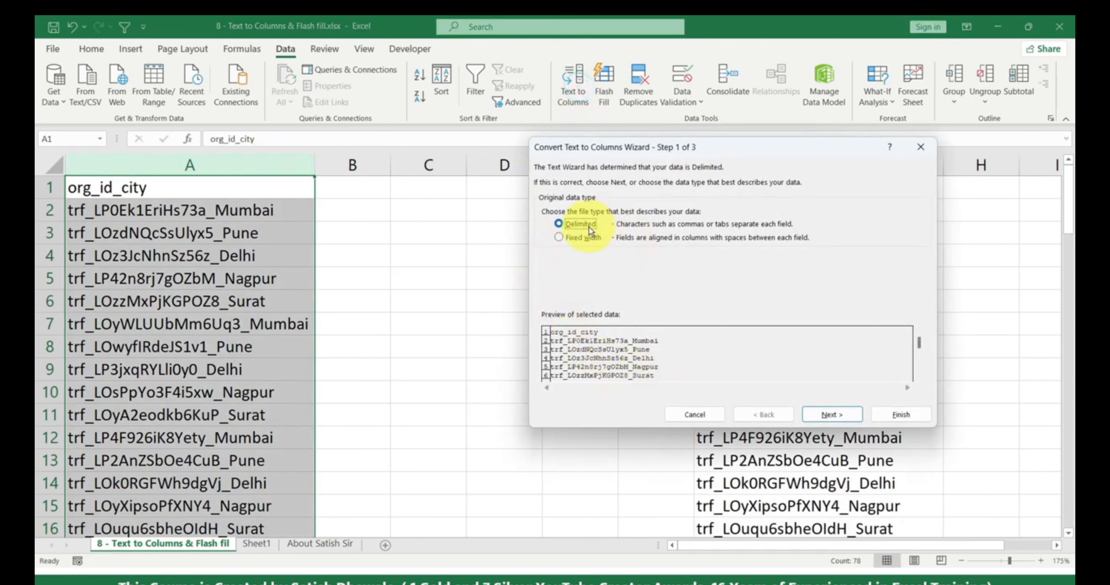
# - Split column A by '_' with the output destination set to $B$1
pyautogui.click(831, 415)
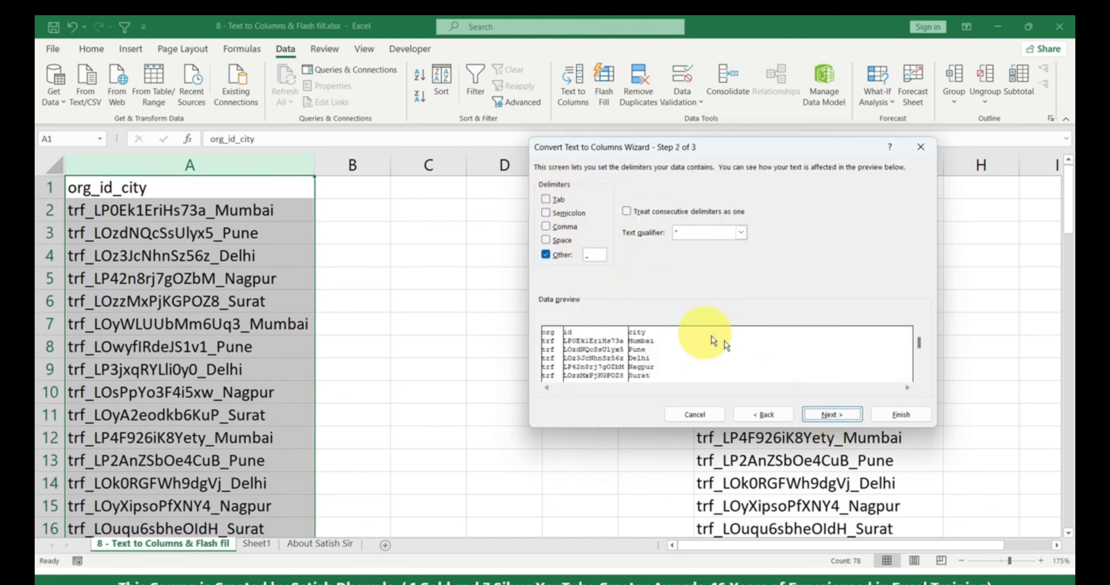
pyautogui.click(836, 414)
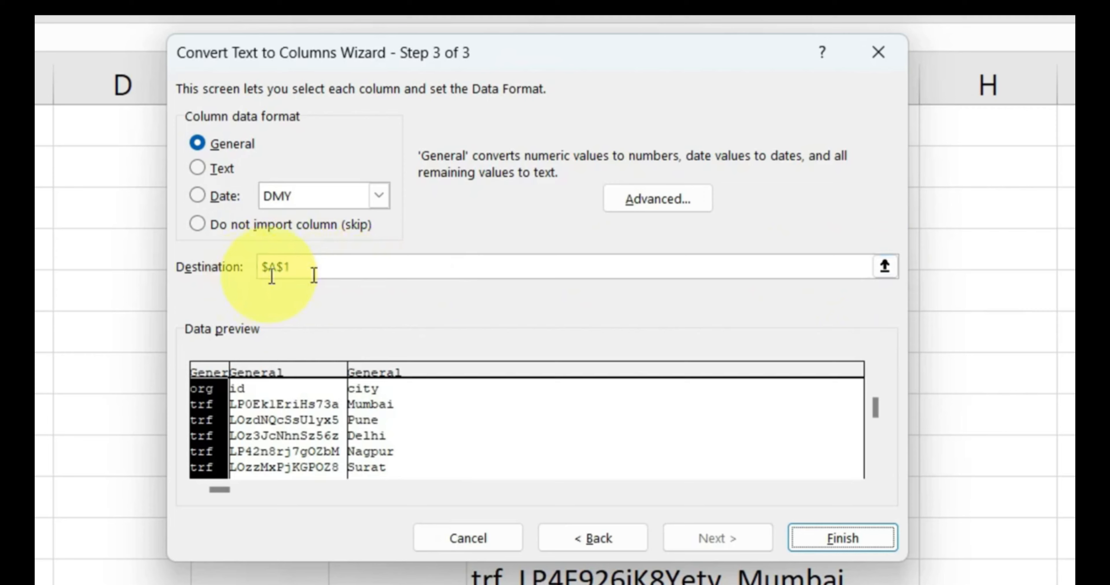
pyautogui.click(727, 268)
pyautogui.doubleClick(302, 271)
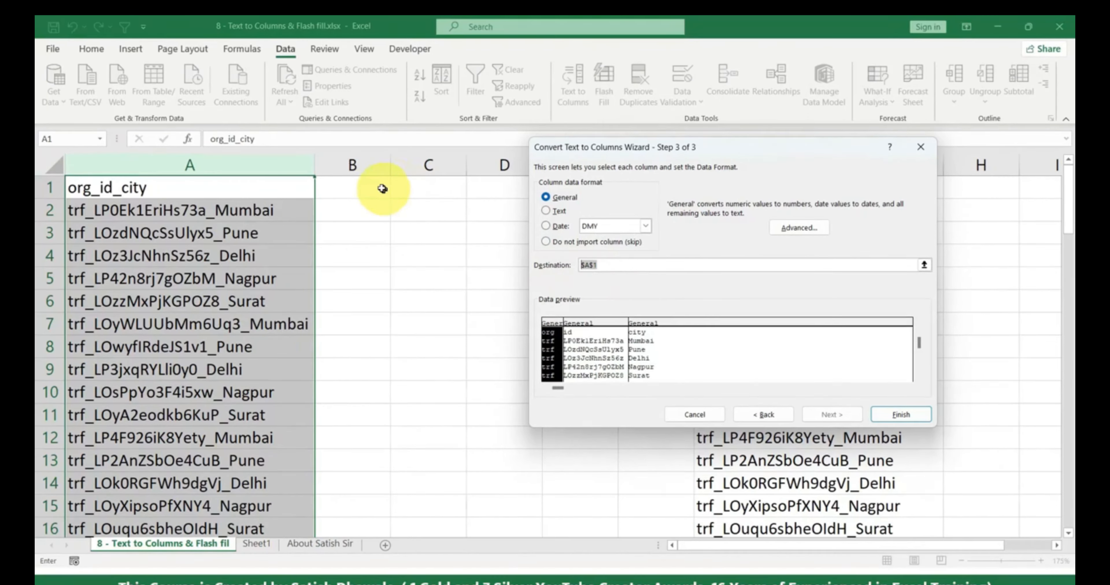
pyautogui.click(364, 187)
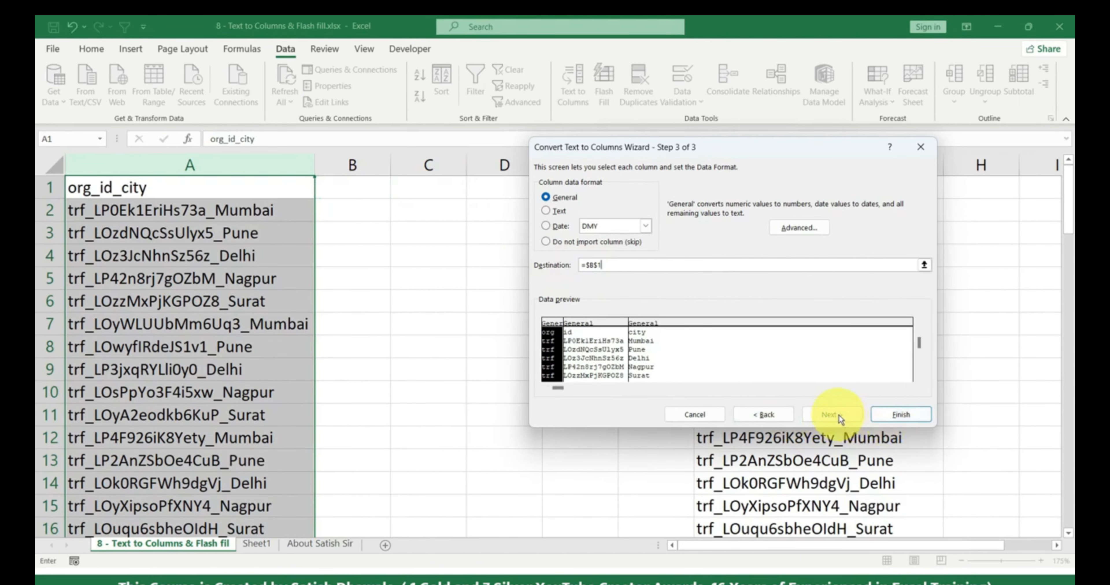
pyautogui.click(900, 415)
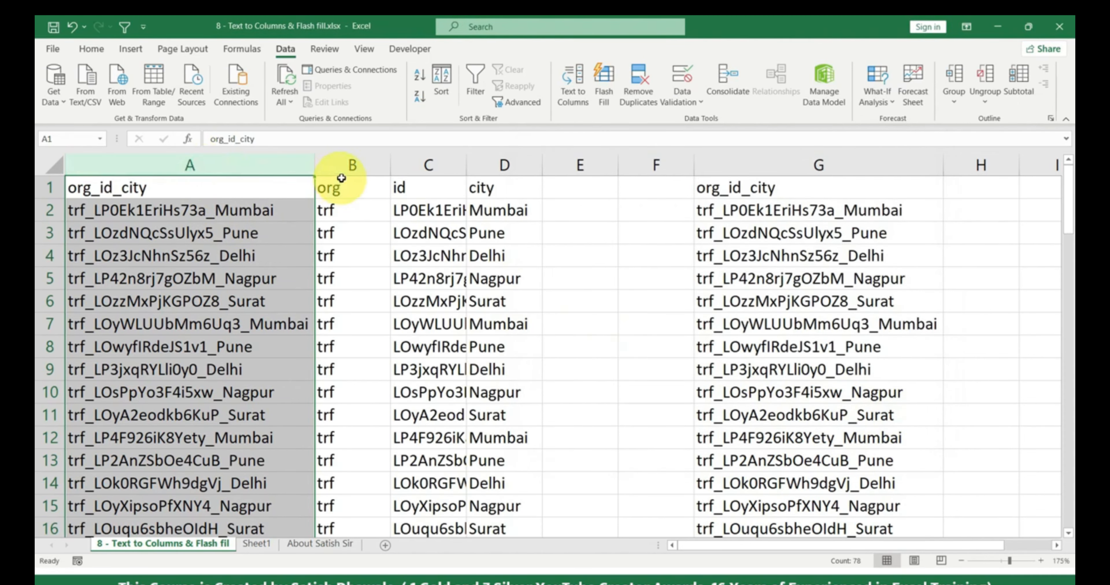
# - Auto-fit the new org, id and city columns B–D
pyautogui.moveTo(340, 168); pyautogui.dragTo(499, 164)
pyautogui.doubleClick(463, 158)
pyautogui.moveTo(347, 169); pyautogui.dragTo(359, 170)
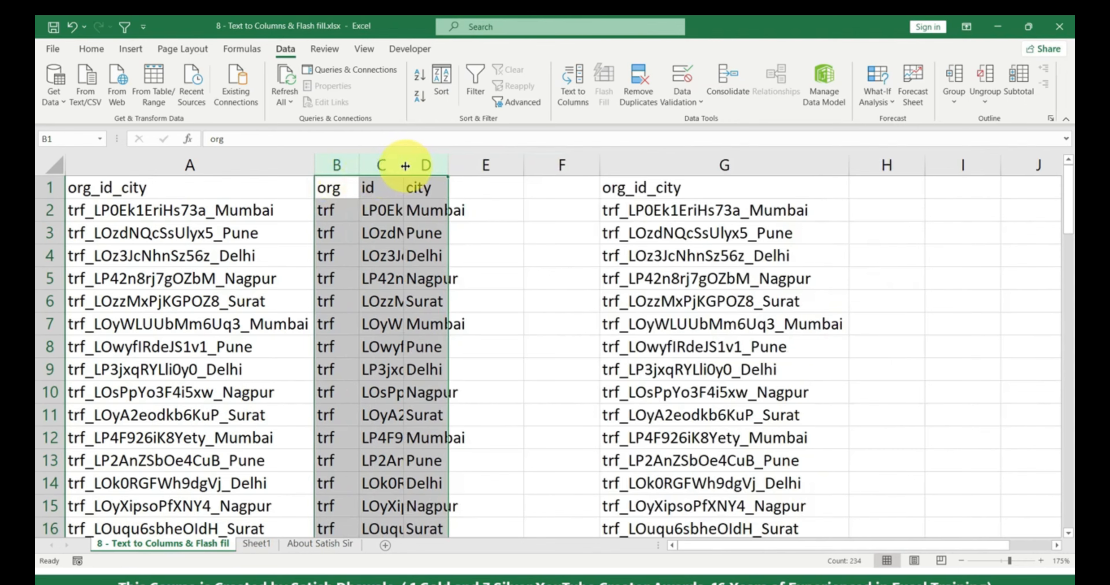
pyautogui.moveTo(185, 189); pyautogui.dragTo(189, 302)
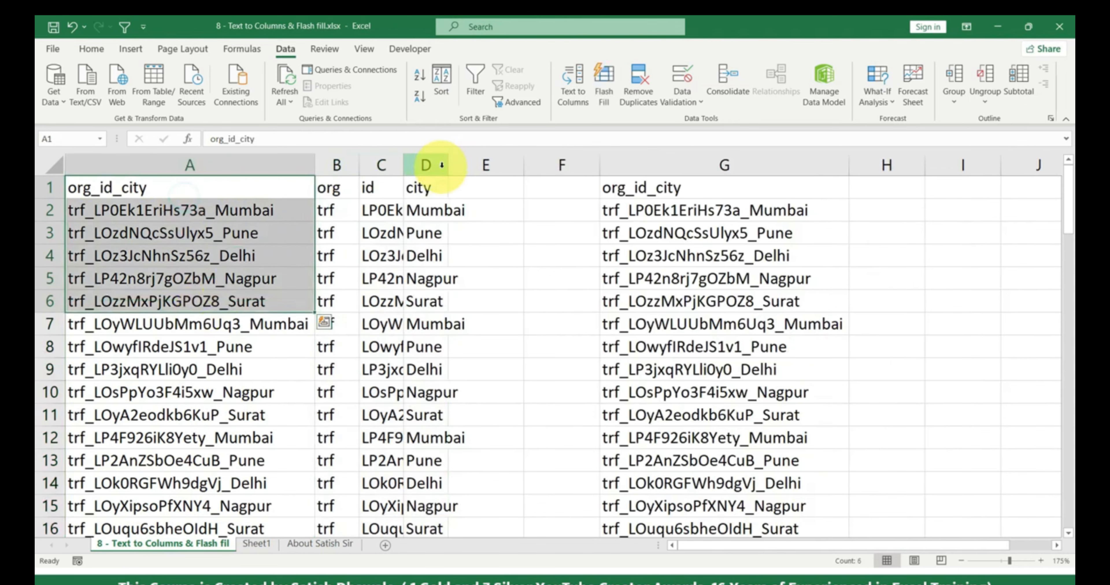
pyautogui.doubleClick(448, 165)
pyautogui.moveTo(344, 189); pyautogui.dragTo(379, 279)
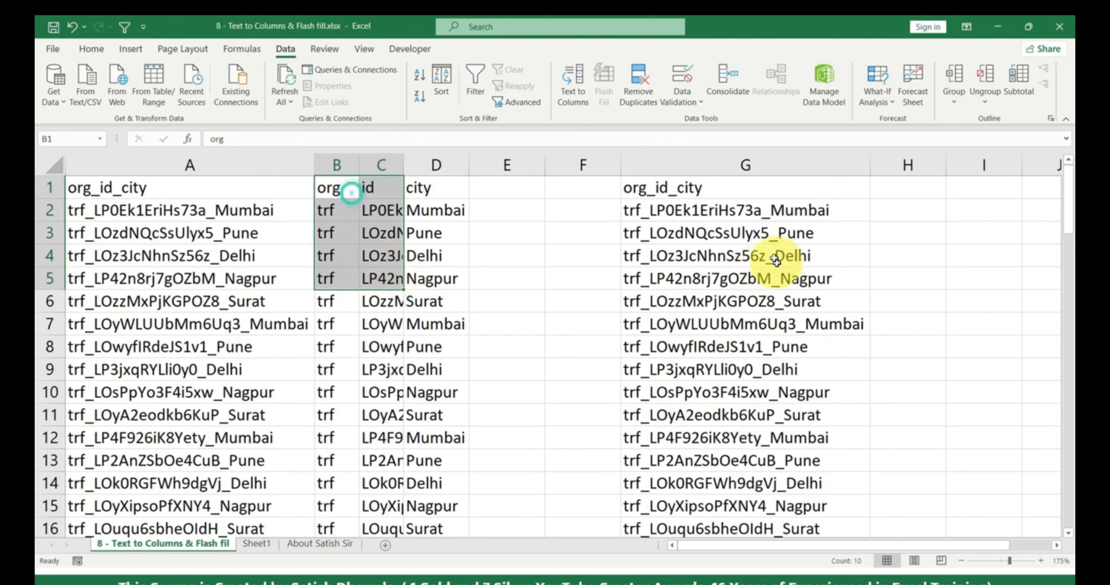
pyautogui.click(776, 211)
pyautogui.moveTo(1000, 547); pyautogui.dragTo(1017, 546)
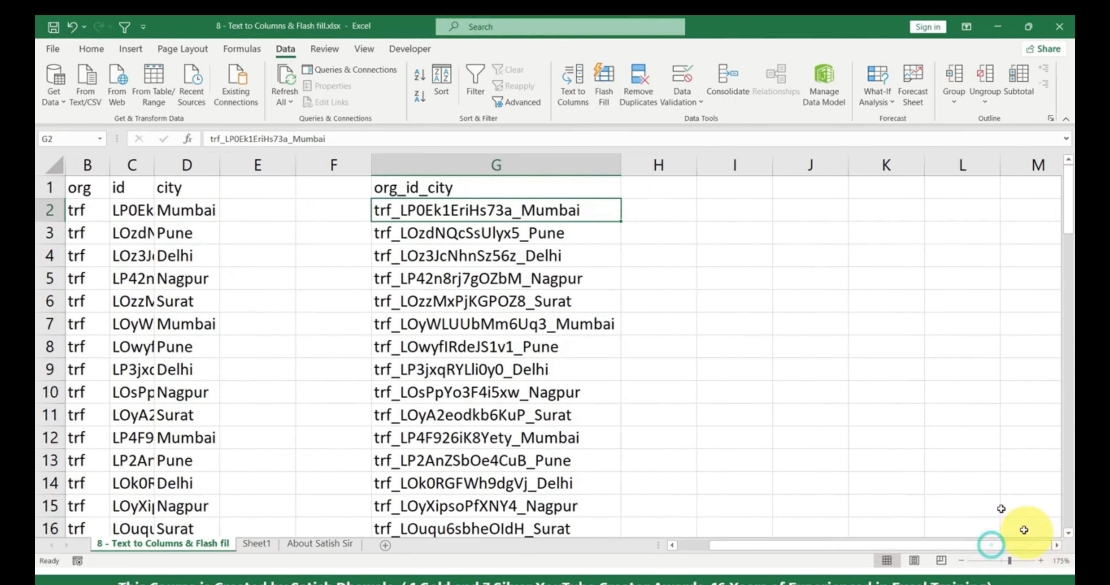
# - Rename Sheet1 to 'Falsh Fill' and return to the data sheet
pyautogui.click(256, 546)
pyautogui.doubleClick(256, 546)
pyautogui.write('Falsh')
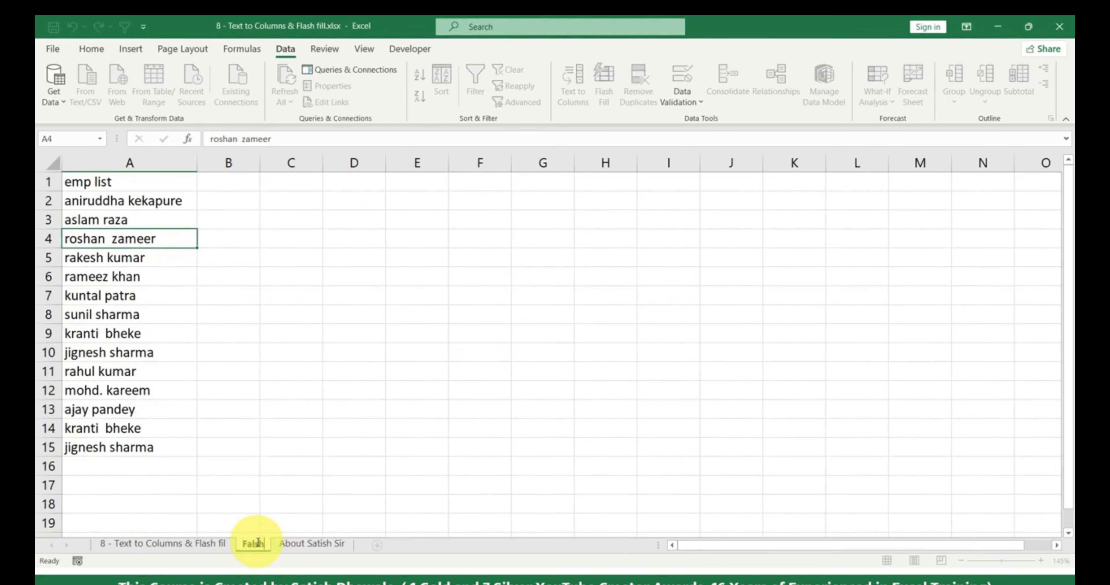
pyautogui.write(' Fill')
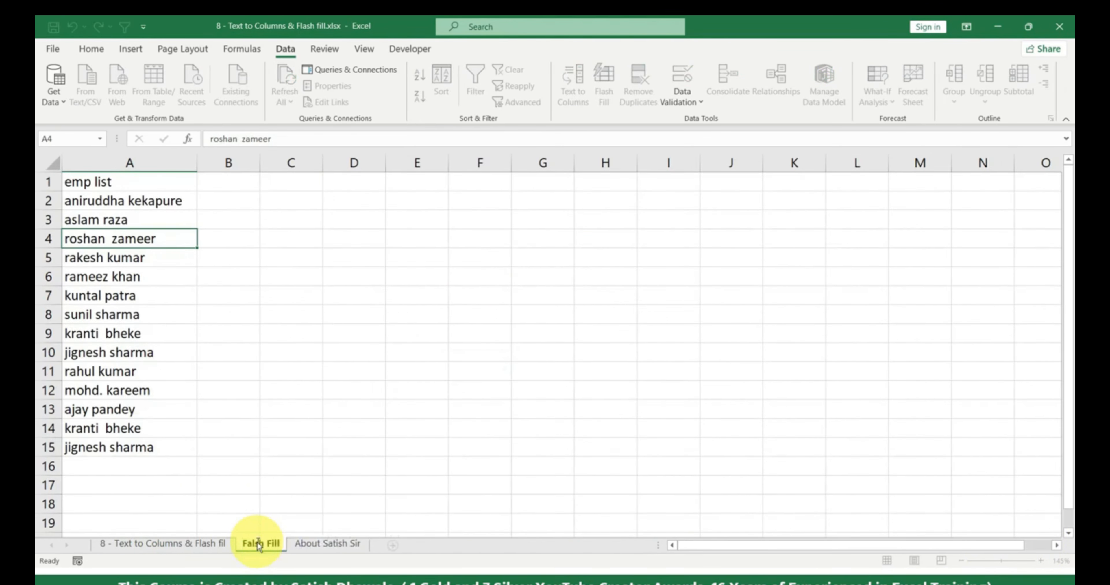
pyautogui.press('Return')
pyautogui.click(201, 546)
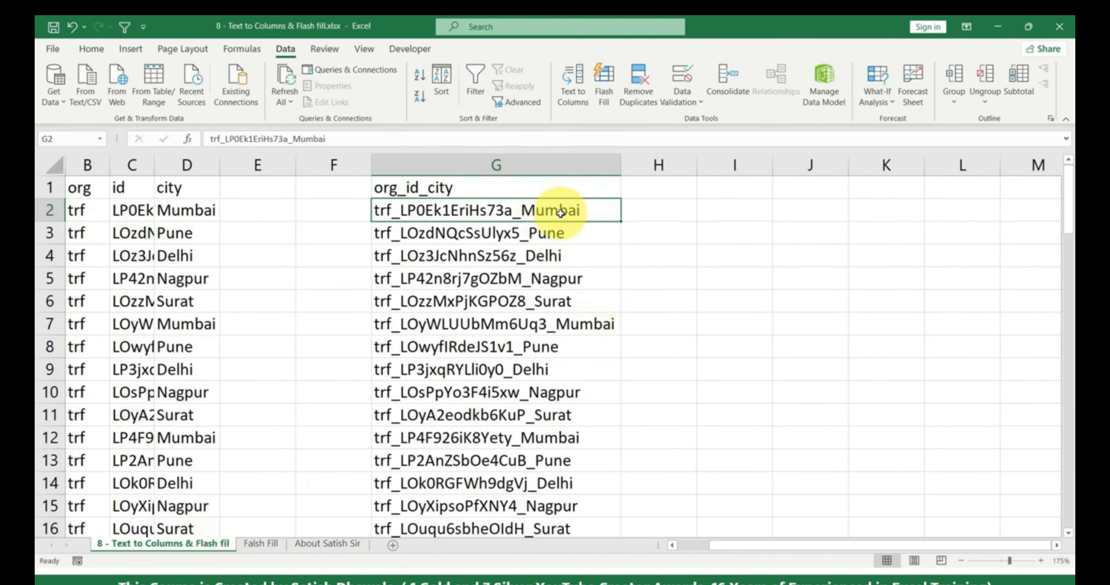
# - Copy 'Mumbai' from G2 into H2 and Flash Fill the remaining cities down column H
pyautogui.doubleClick(534, 210)
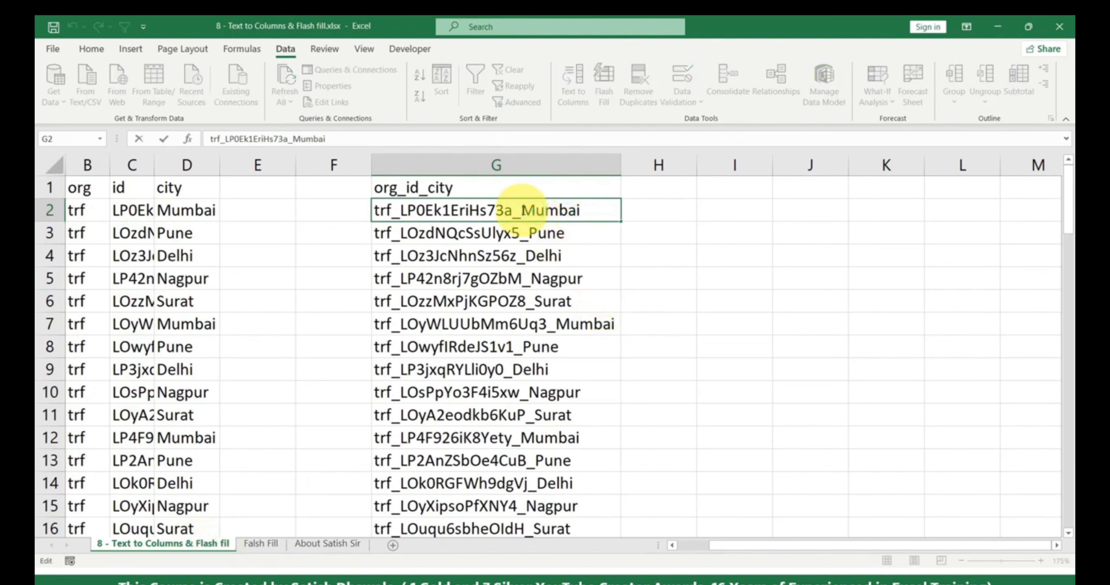
pyautogui.moveTo(523, 210); pyautogui.dragTo(595, 210)
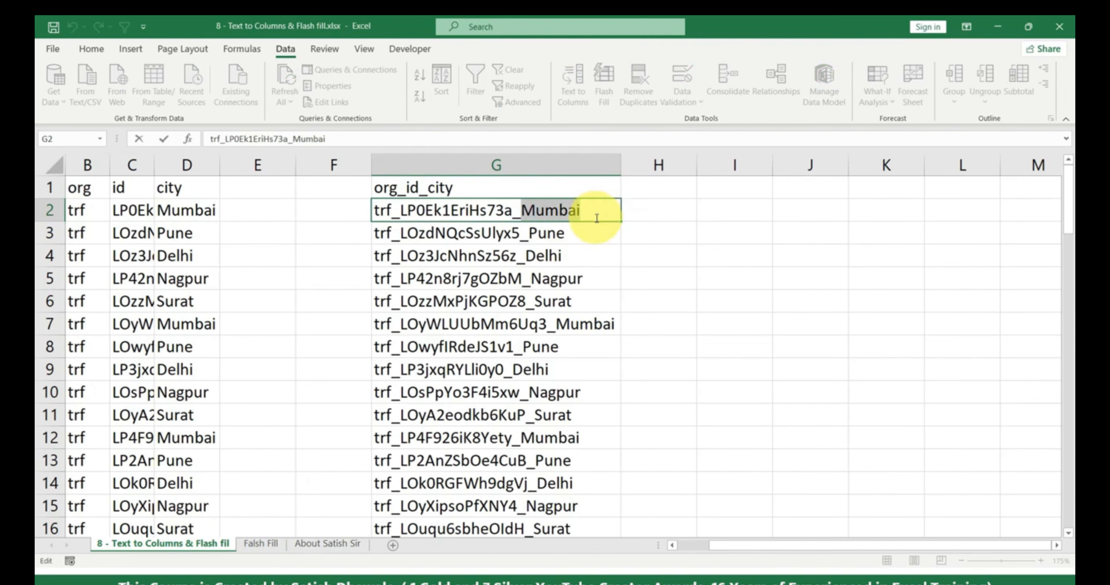
pyautogui.click(648, 211)
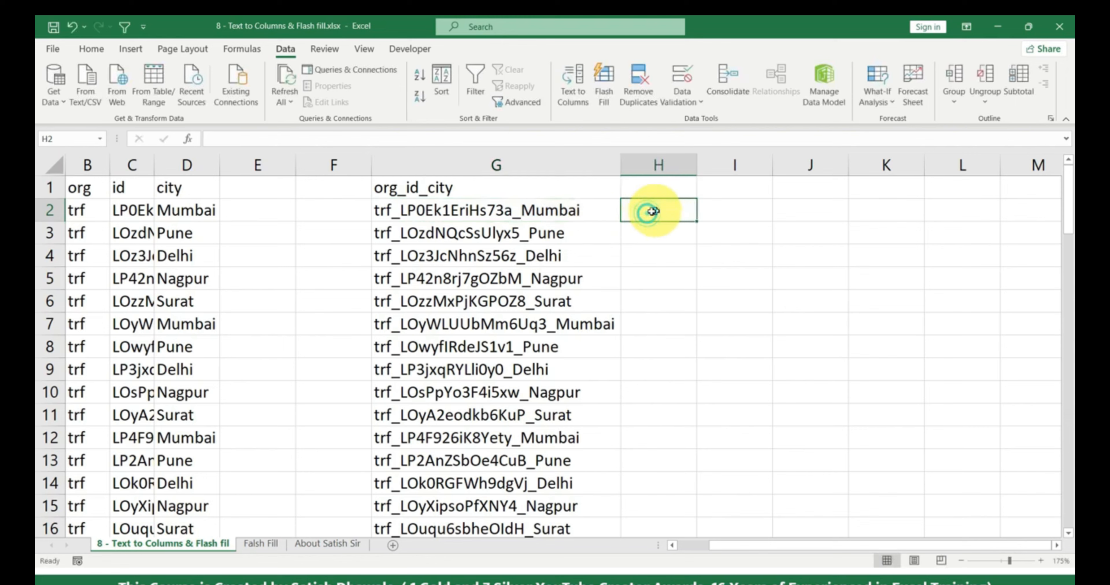
pyautogui.hotkey('ctrl', 'v')
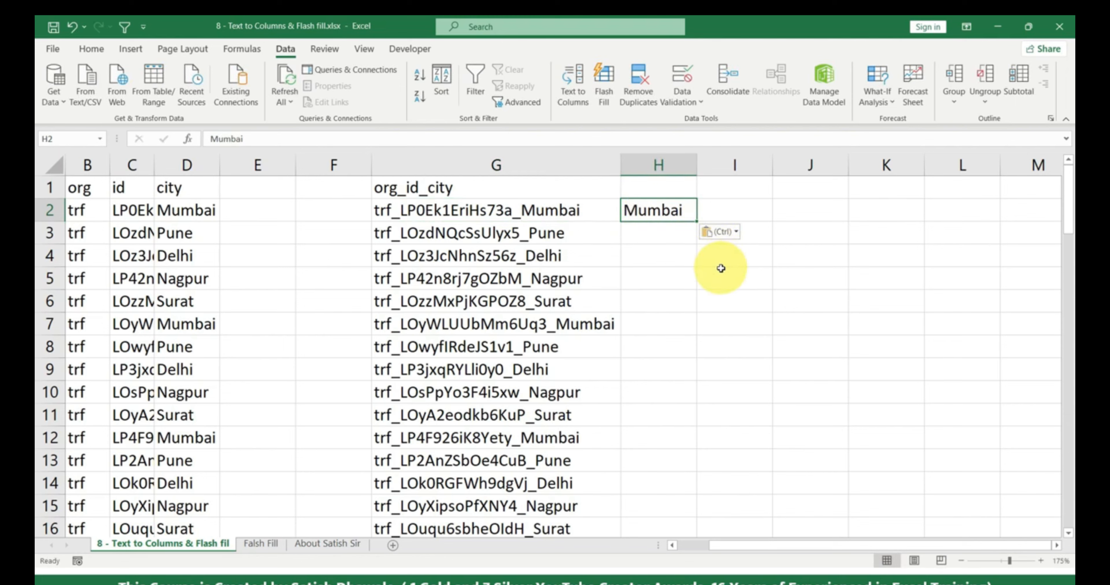
pyautogui.doubleClick(528, 211)
pyautogui.moveTo(522, 211); pyautogui.dragTo(648, 212)
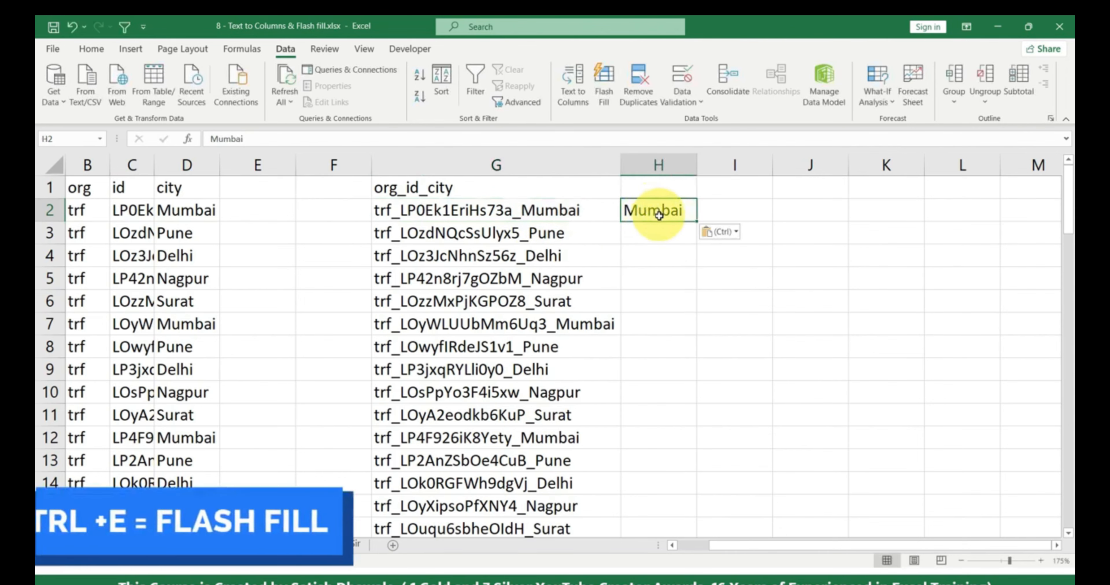
pyautogui.hotkey('ctrl', 'e')
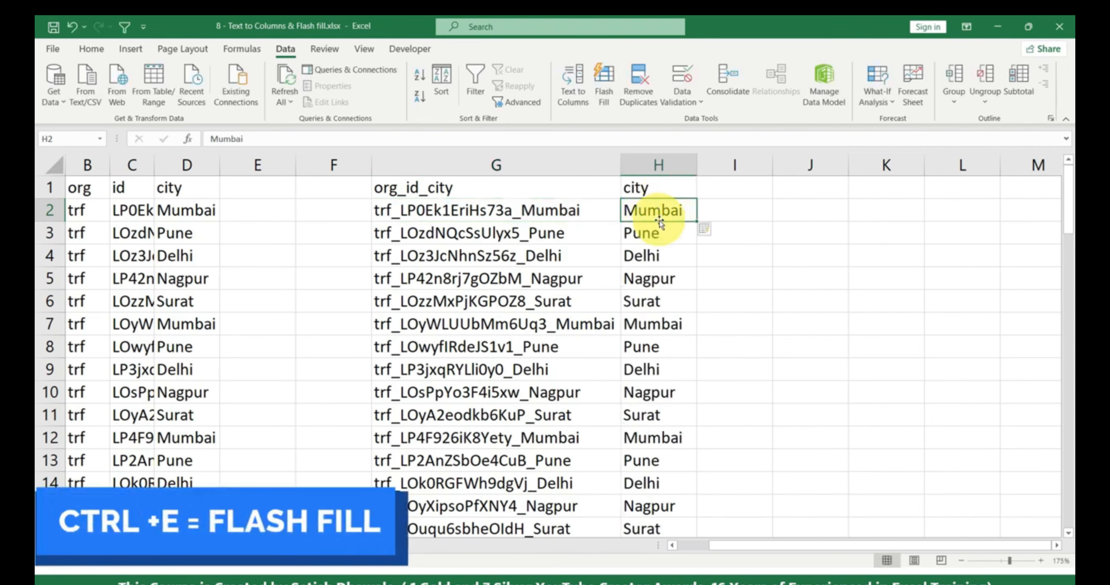
pyautogui.scroll(-5, 665, 245)
pyautogui.scroll(5, 666, 256)
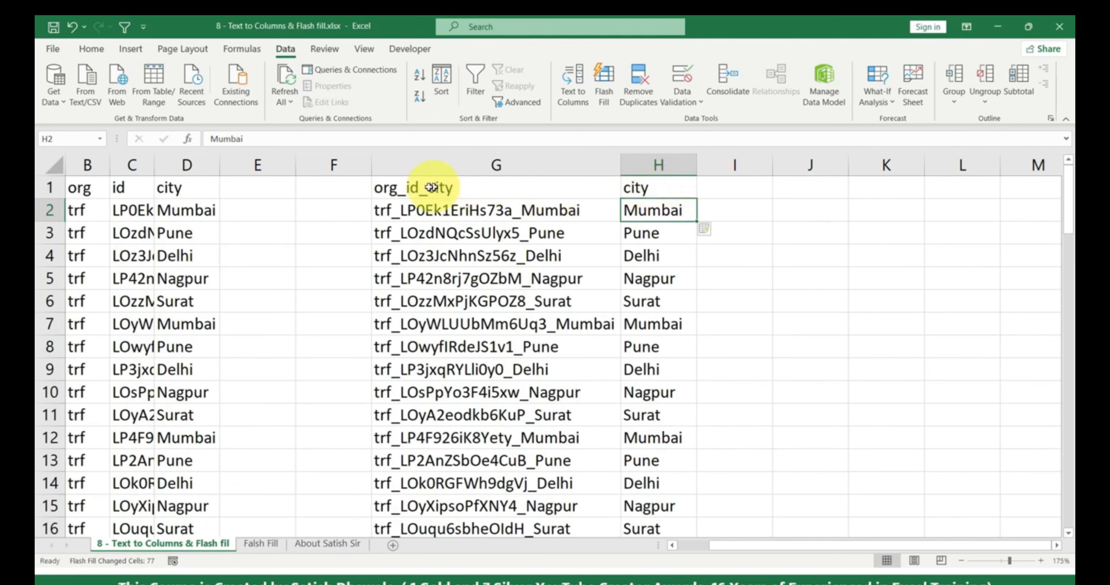
pyautogui.click(502, 210)
# - Paste G2's id code into I2, Flash Fill column I, and widen it to fit
pyautogui.doubleClick(508, 211)
pyautogui.moveTo(513, 211); pyautogui.dragTo(399, 211)
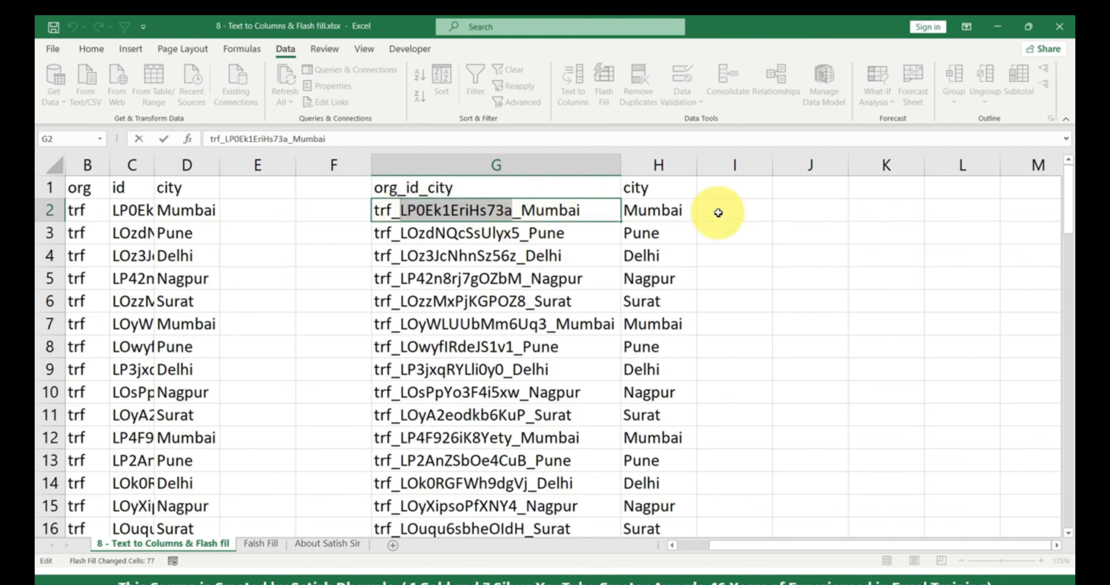
pyautogui.press('Escape')
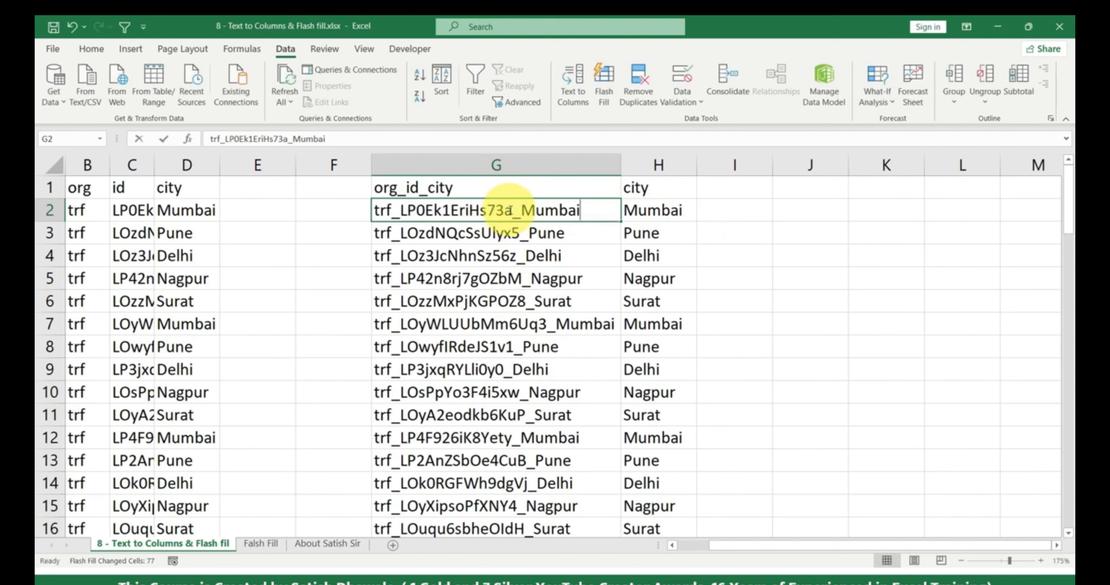
pyautogui.doubleClick(511, 210)
pyautogui.moveTo(510, 210); pyautogui.dragTo(399, 211)
pyautogui.hotkey('ctrl', 'c')
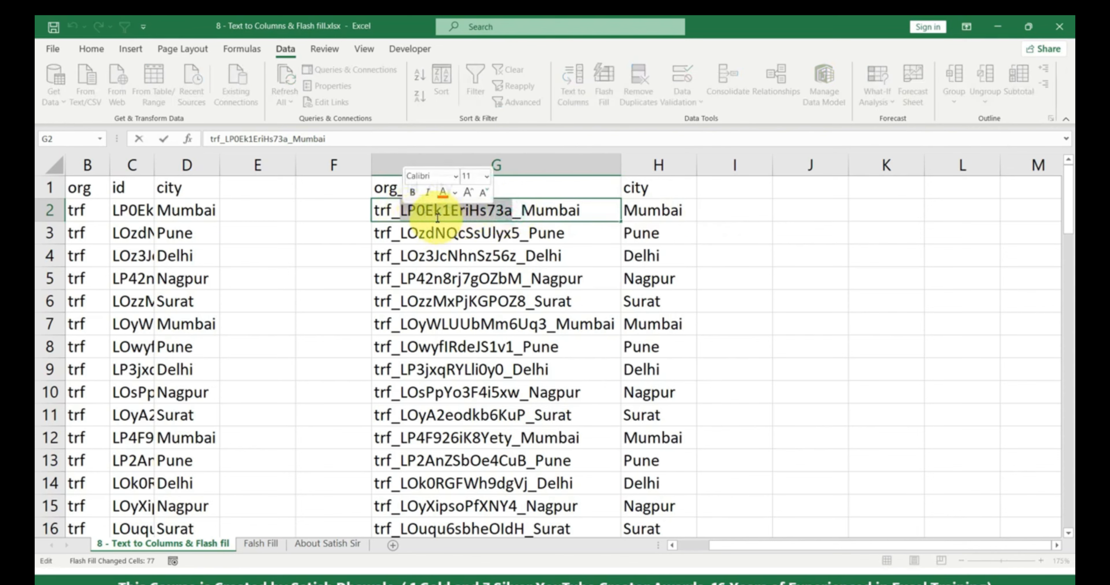
pyautogui.click(738, 211)
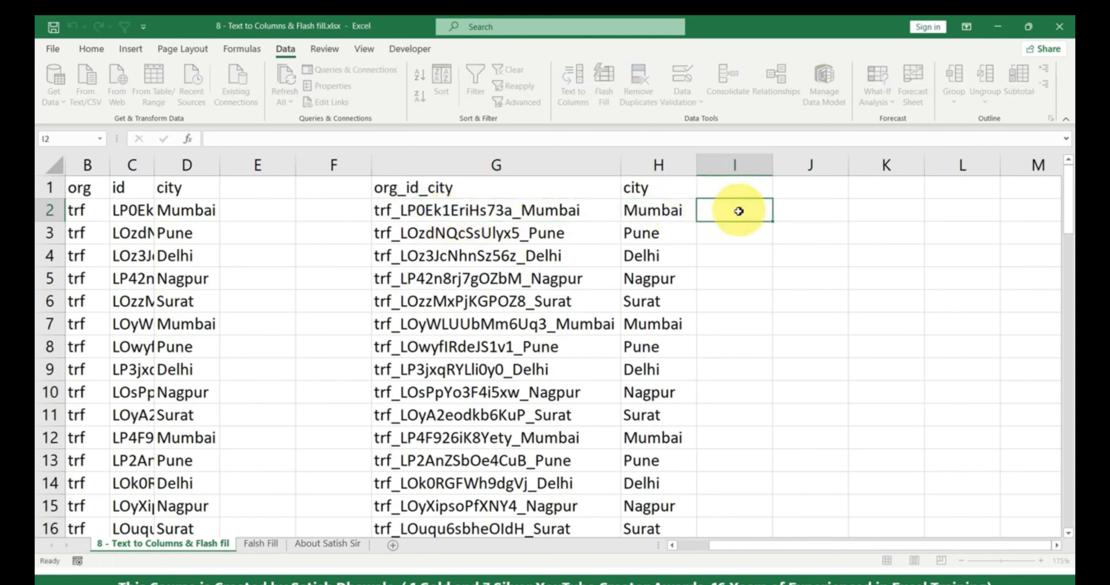
pyautogui.hotkey('ctrl', 'v')
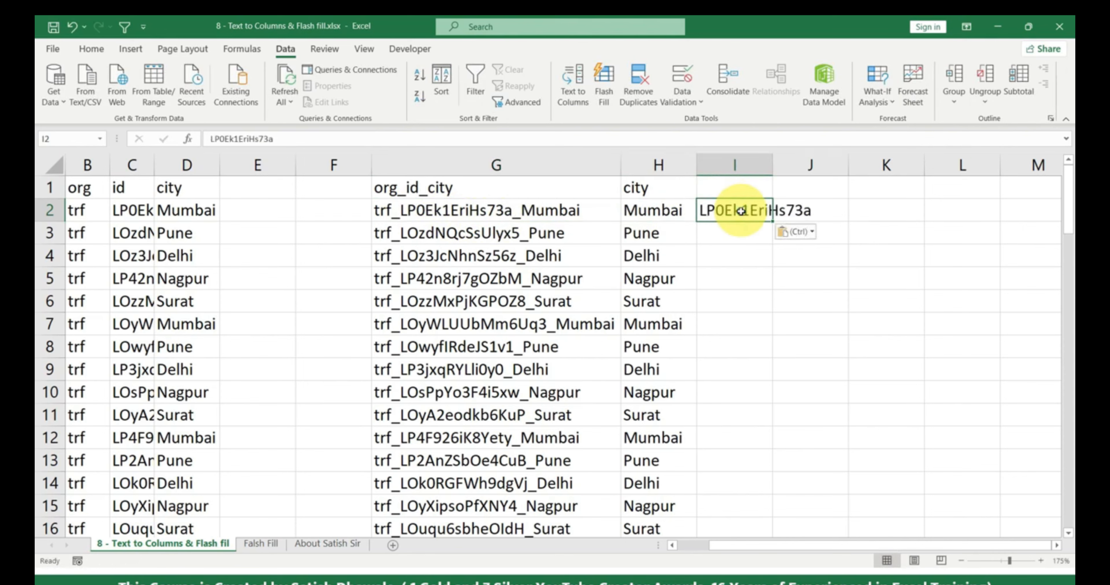
pyautogui.hotkey('ctrl', 'e')
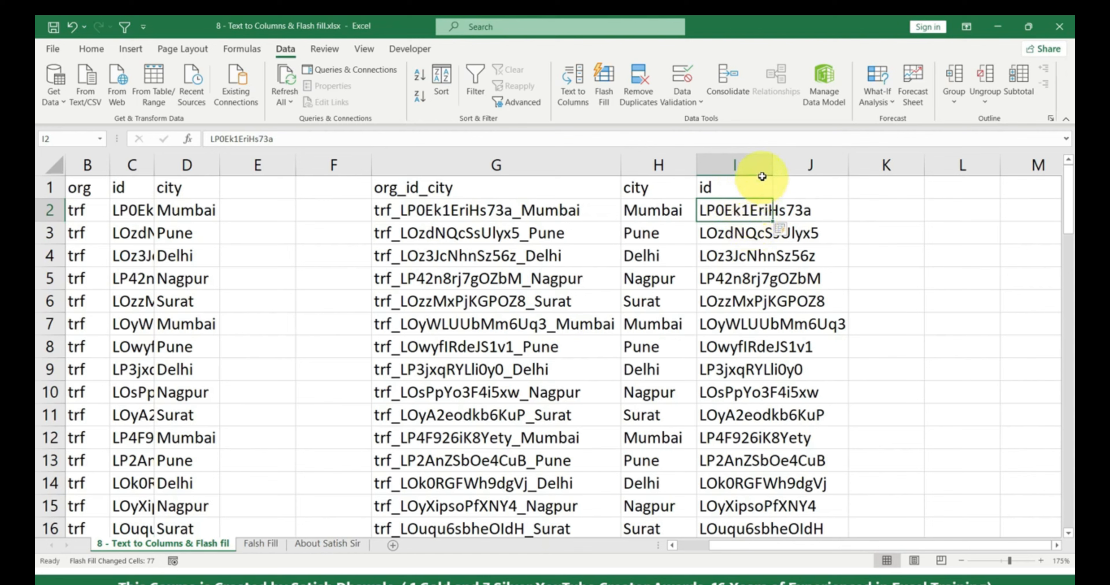
pyautogui.doubleClick(770, 171)
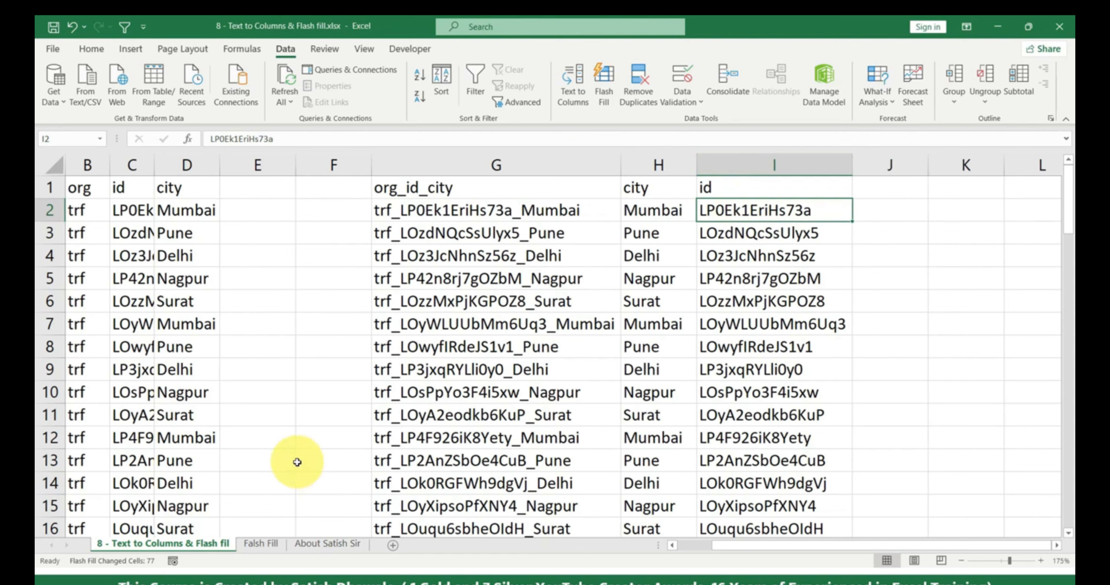
# - Enter 'trf' in J2 and Flash Fill the org codes down column J
pyautogui.doubleClick(388, 212)
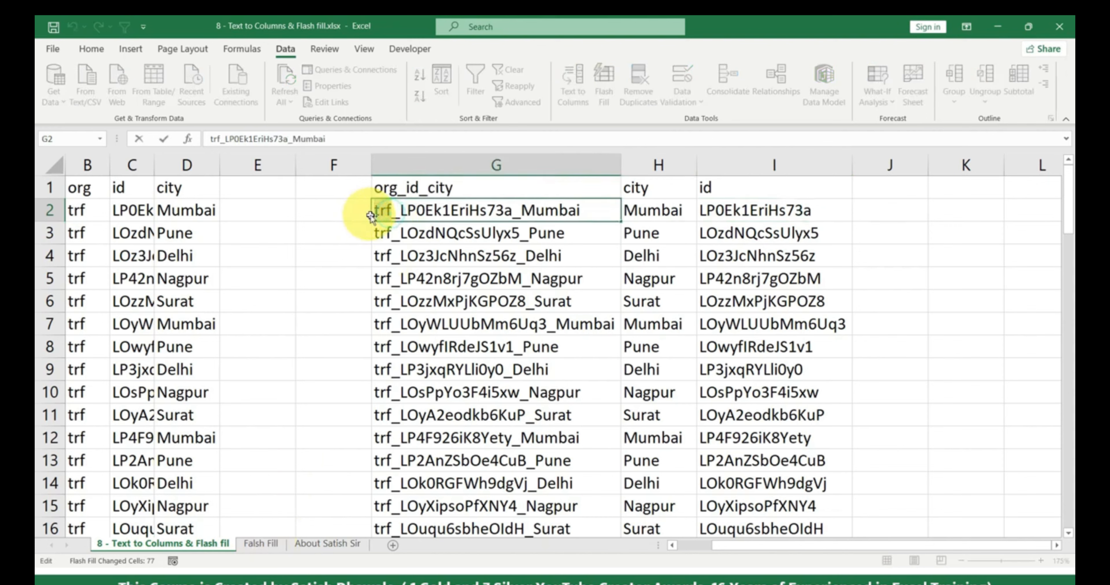
pyautogui.click(892, 210)
pyautogui.write('trf')
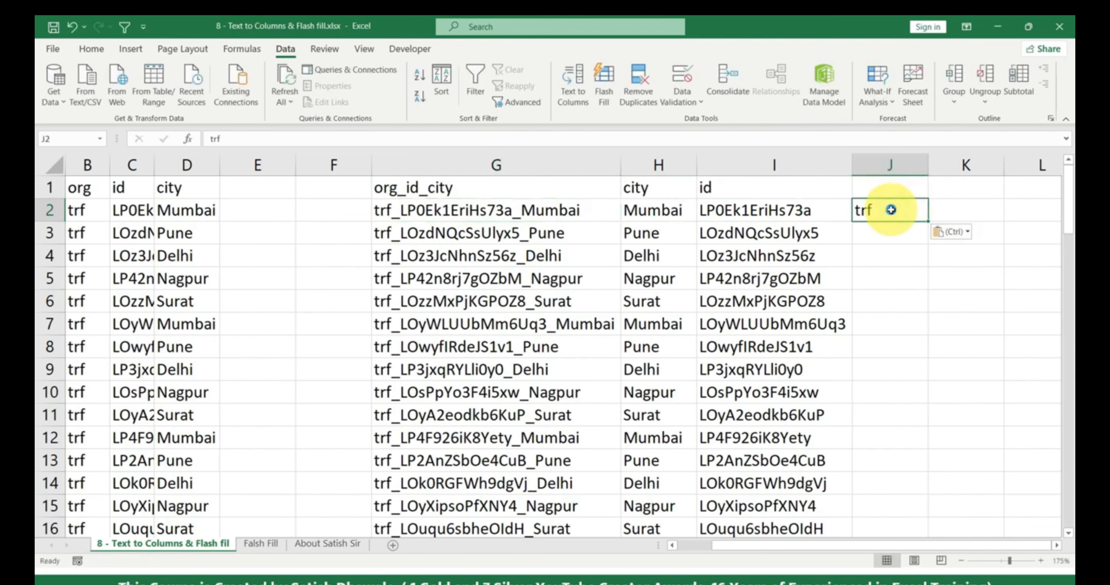
pyautogui.hotkey('ctrl', 'e')
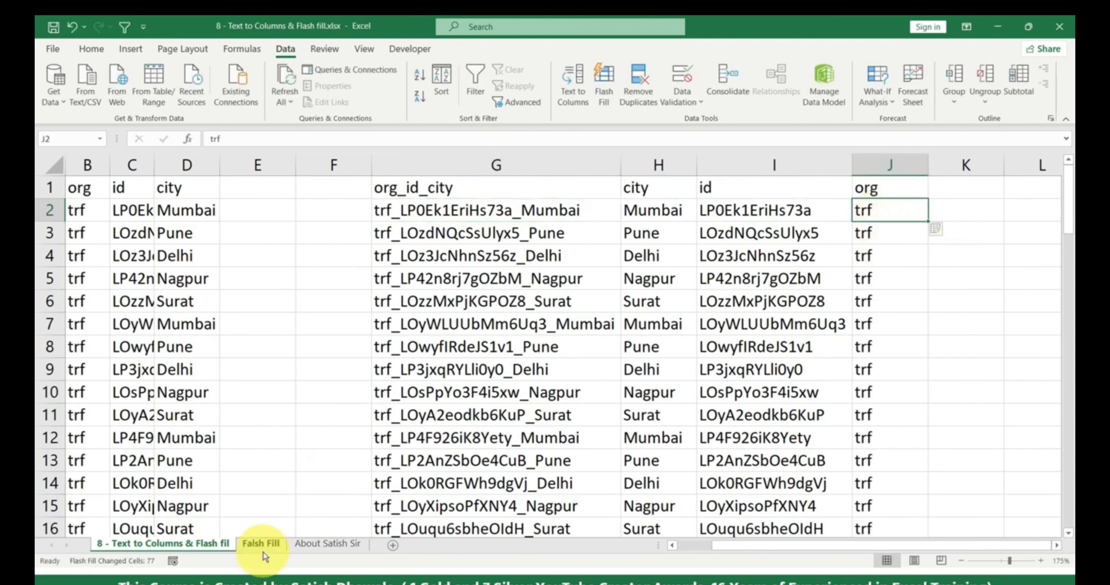
pyautogui.click(261, 544)
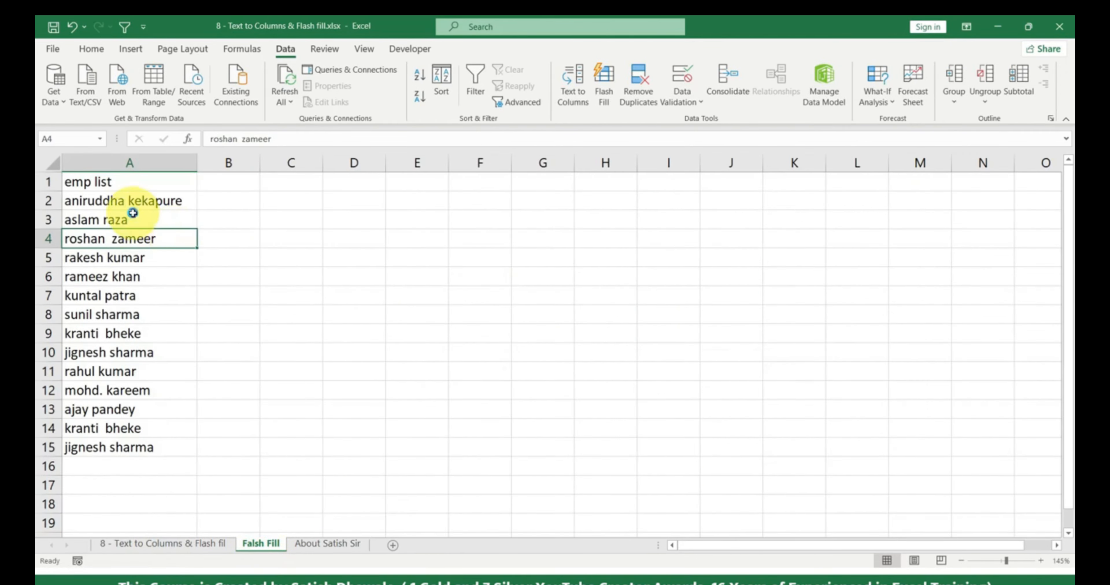
# - Enter the first employee's name in proper case in B2, auto-fit column B, and Flash Fill
pyautogui.keyDown('ctrl'); pyautogui.scroll(3, 216, 218); pyautogui.keyUp('ctrl')
pyautogui.moveTo(133, 223); pyautogui.dragTo(123, 339)
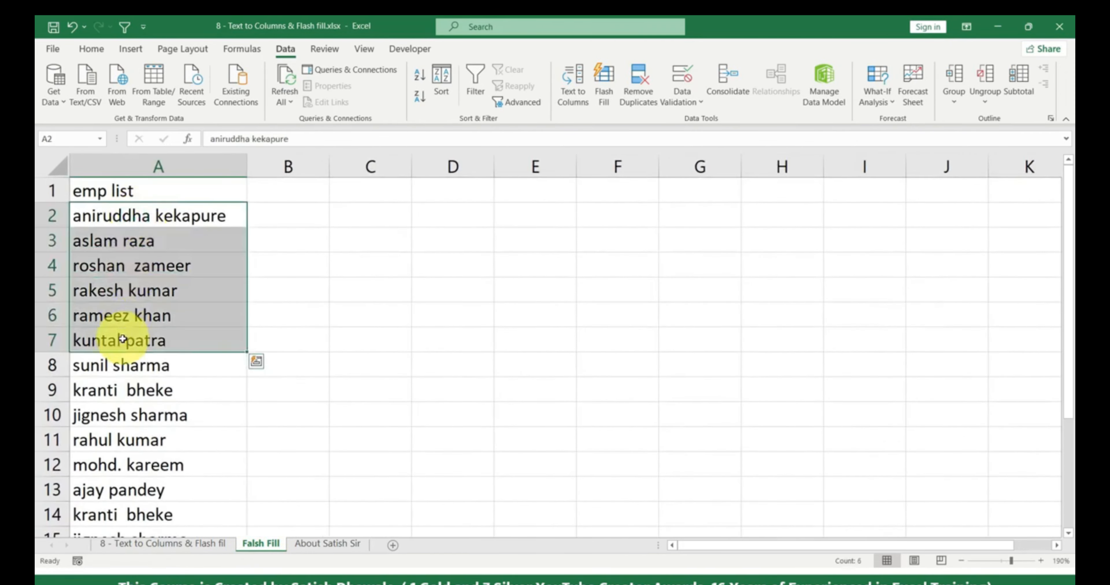
pyautogui.click(211, 217)
pyautogui.click(297, 218)
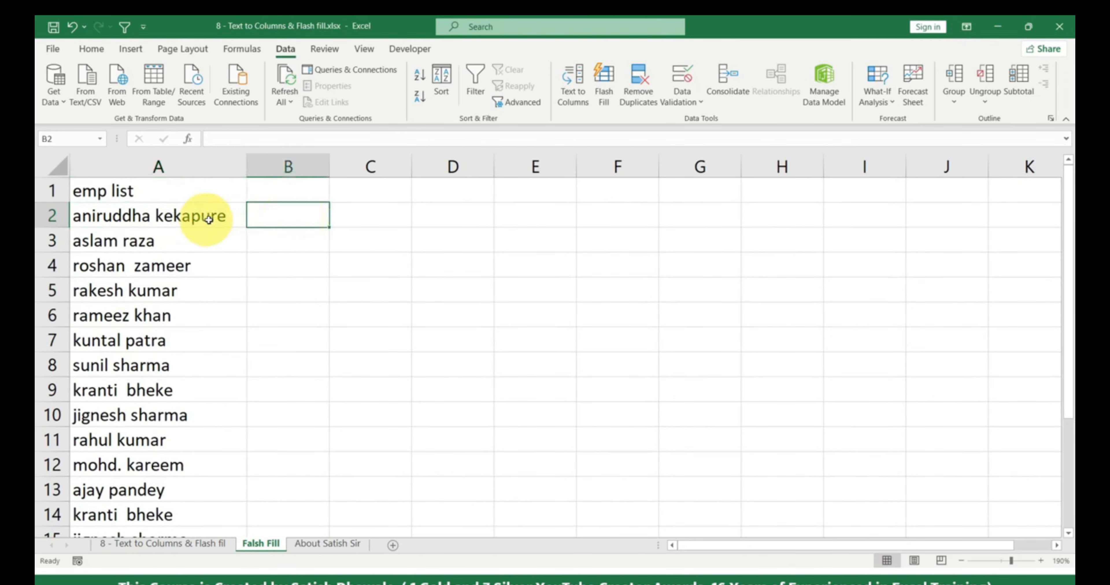
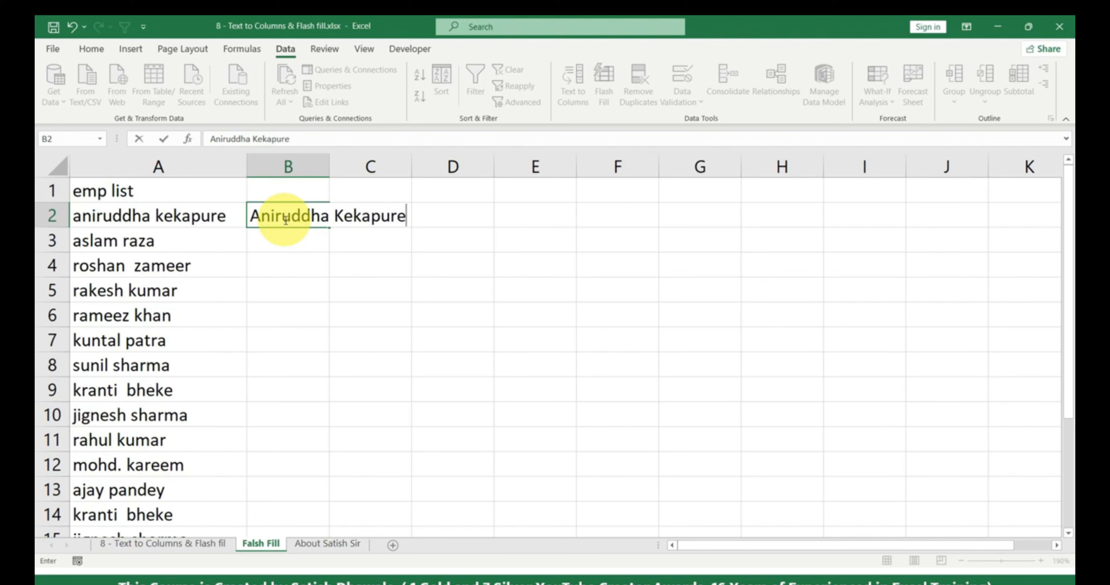
pyautogui.press('Return')
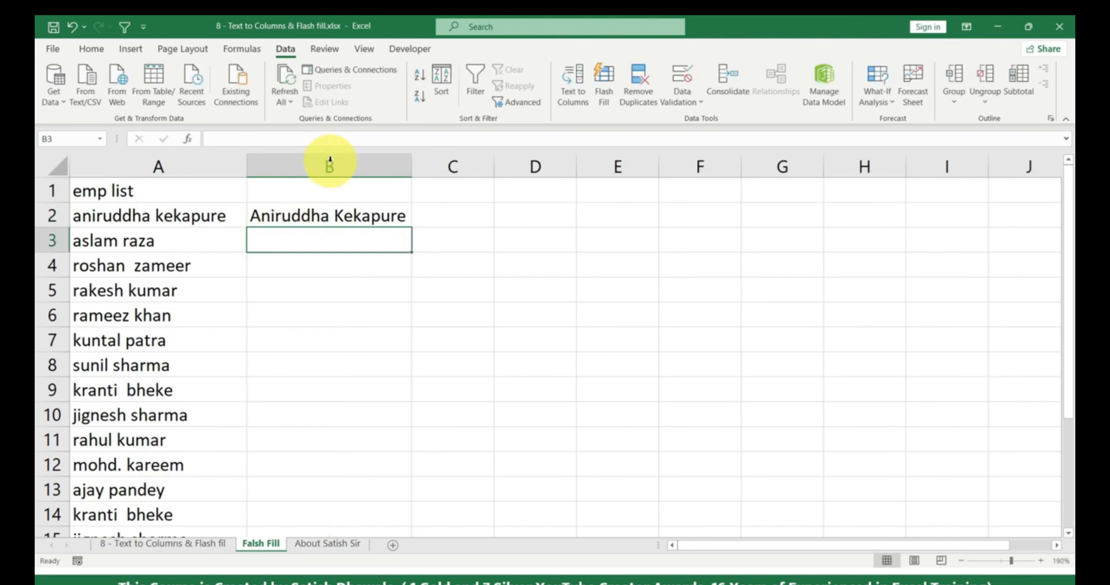
pyautogui.doubleClick(329, 166)
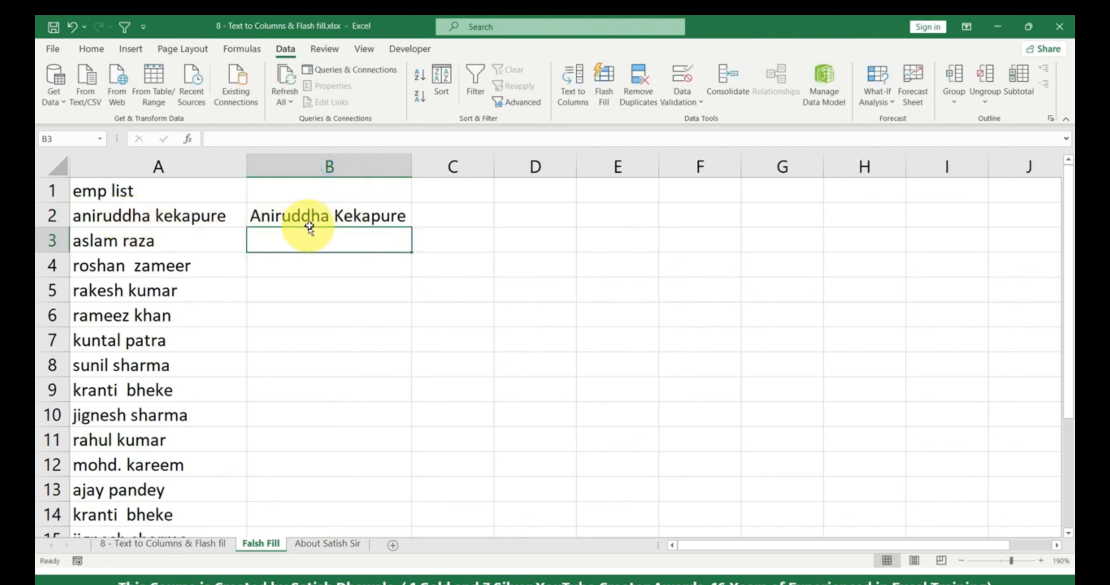
pyautogui.click(388, 216)
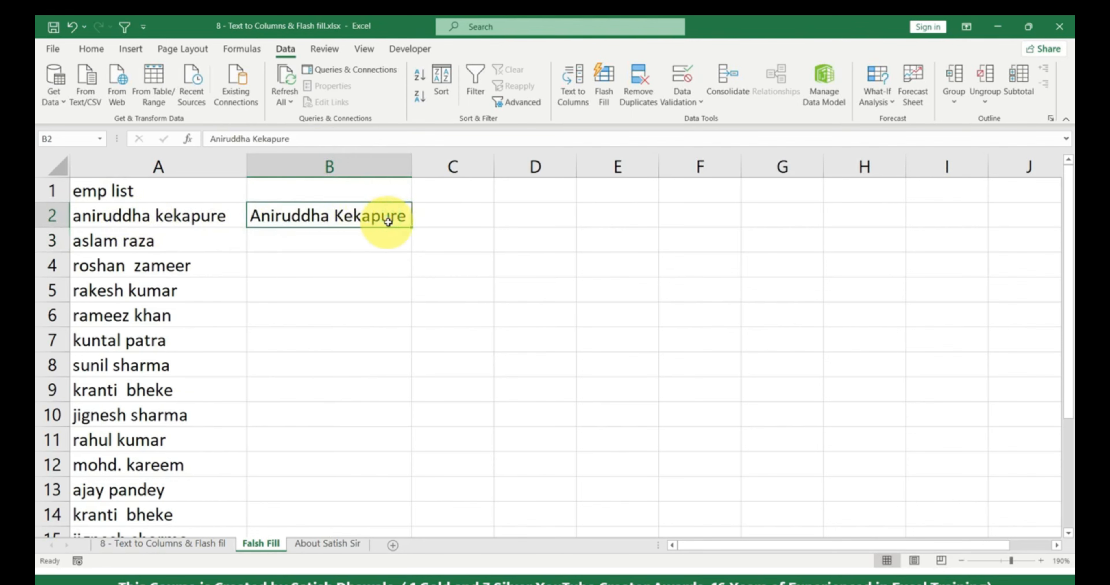
pyautogui.hotkey('ctrl', 'e')
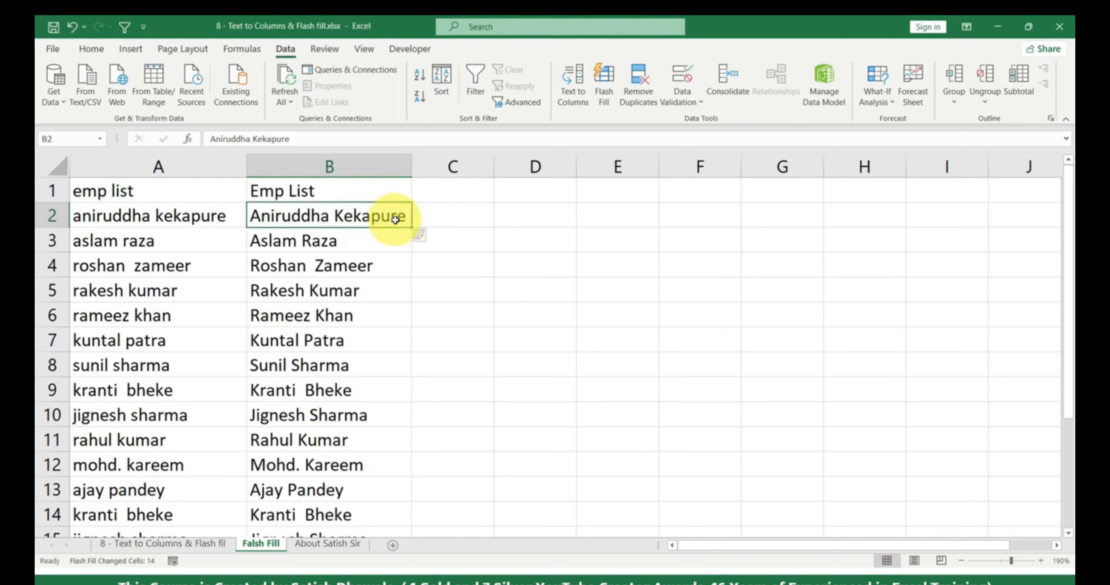
# - Compare the original and converted names in rows 3 and 4
pyautogui.click(112, 241)
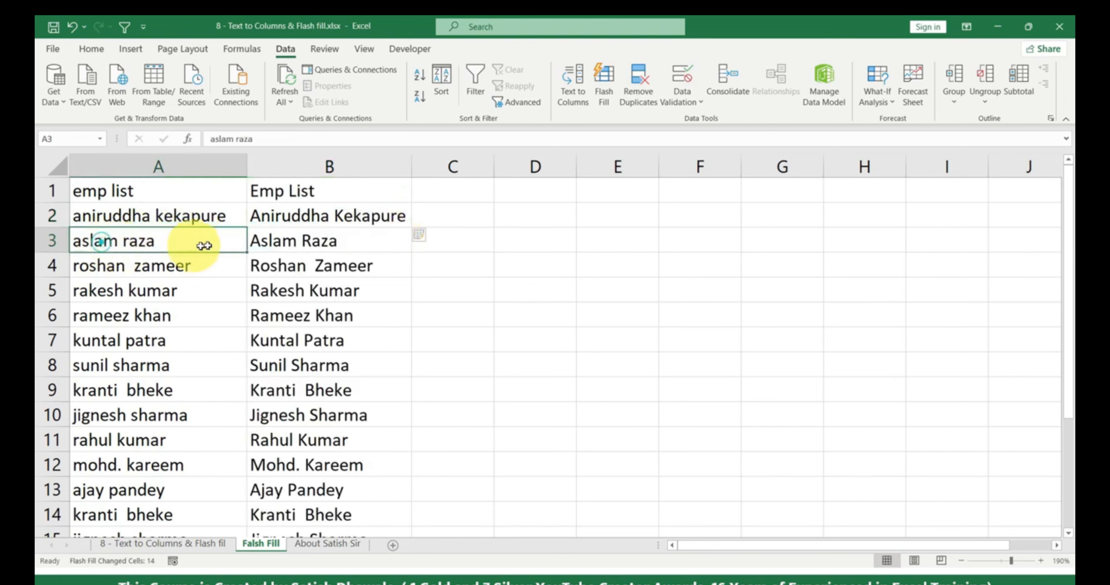
pyautogui.click(263, 243)
pyautogui.click(220, 266)
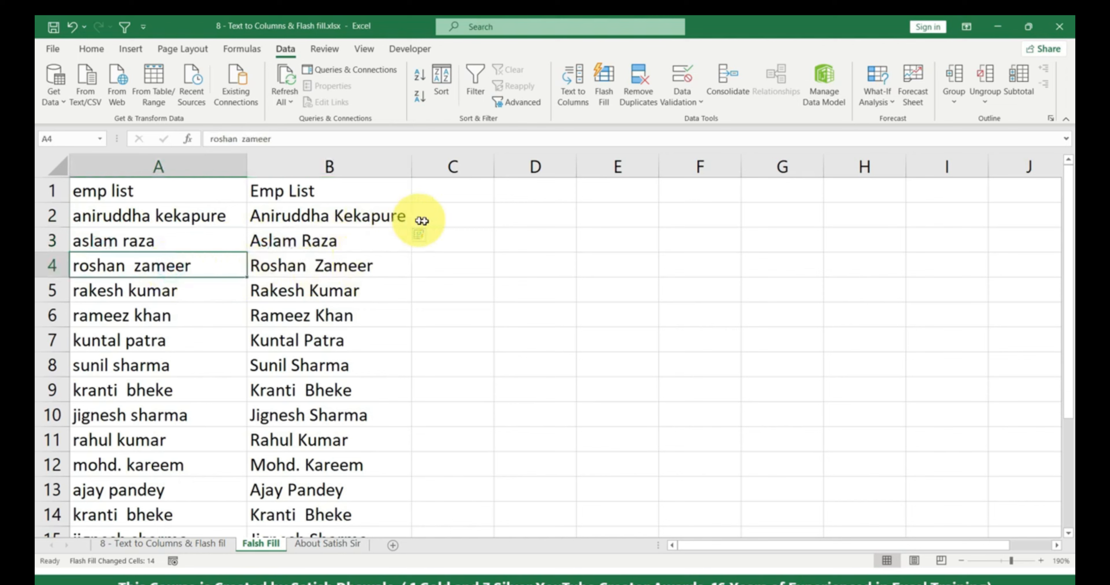
pyautogui.click(449, 218)
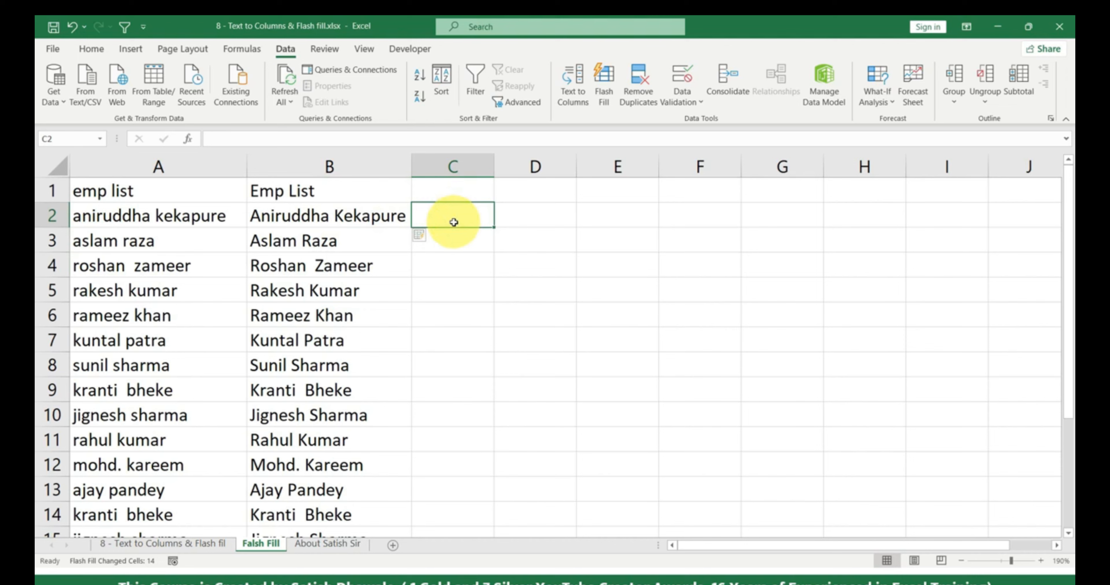
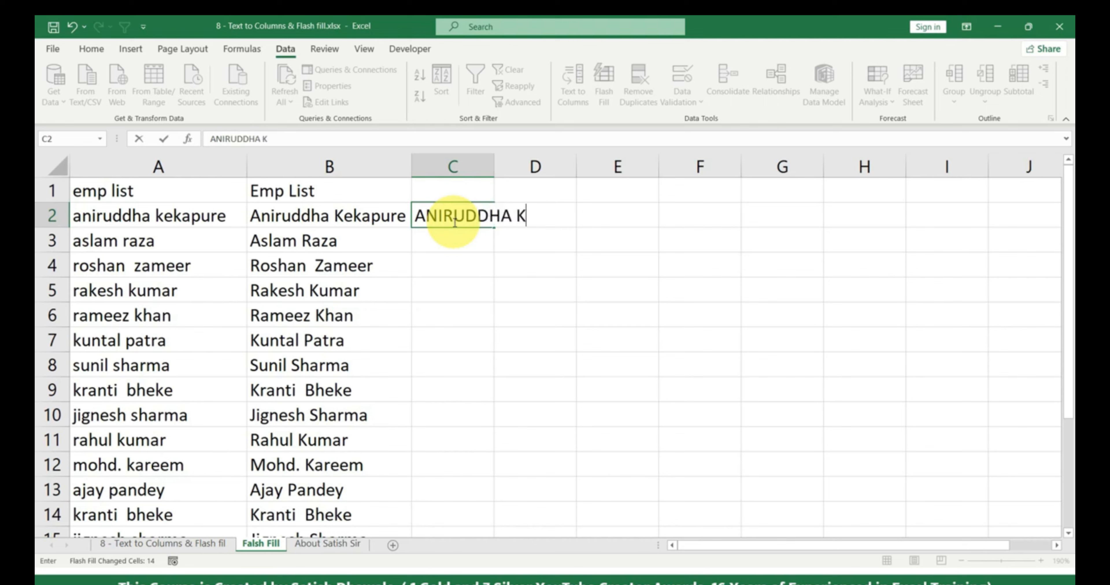
pyautogui.press('Return')
pyautogui.click(450, 220)
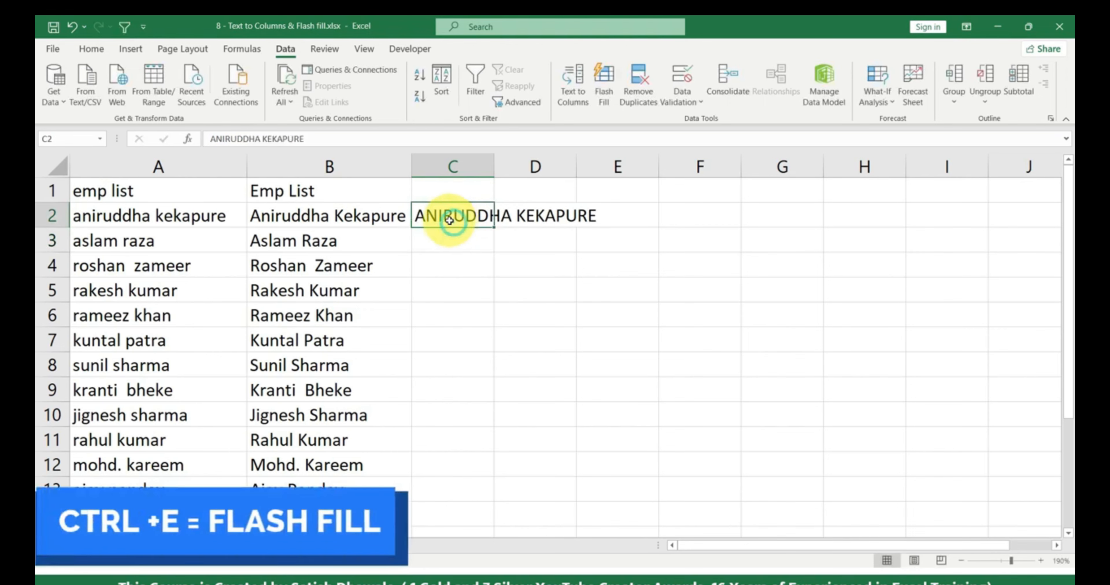
pyautogui.hotkey('ctrl', 'e')
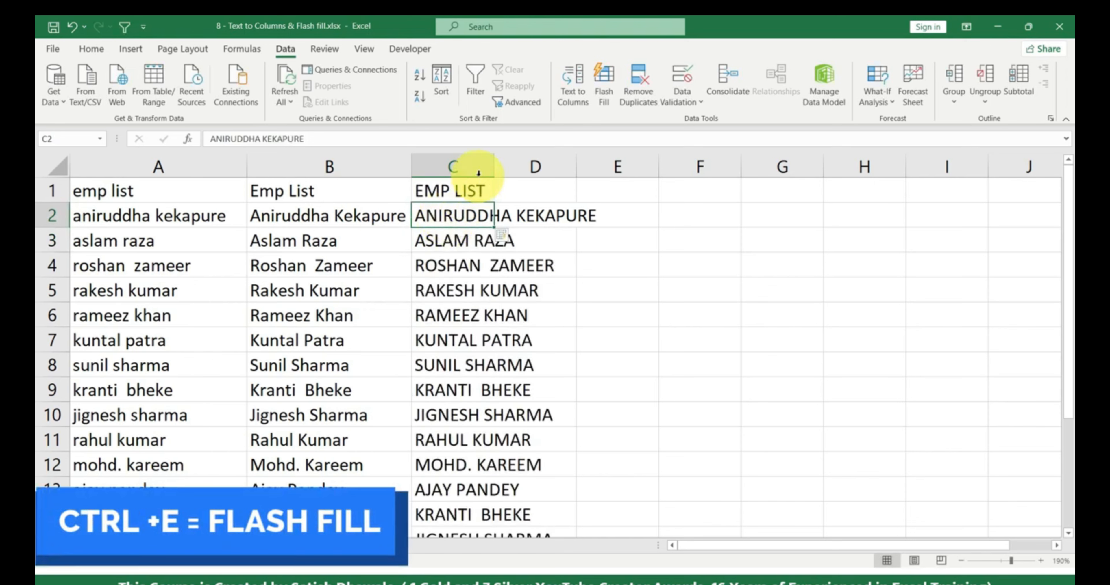
pyautogui.doubleClick(493, 169)
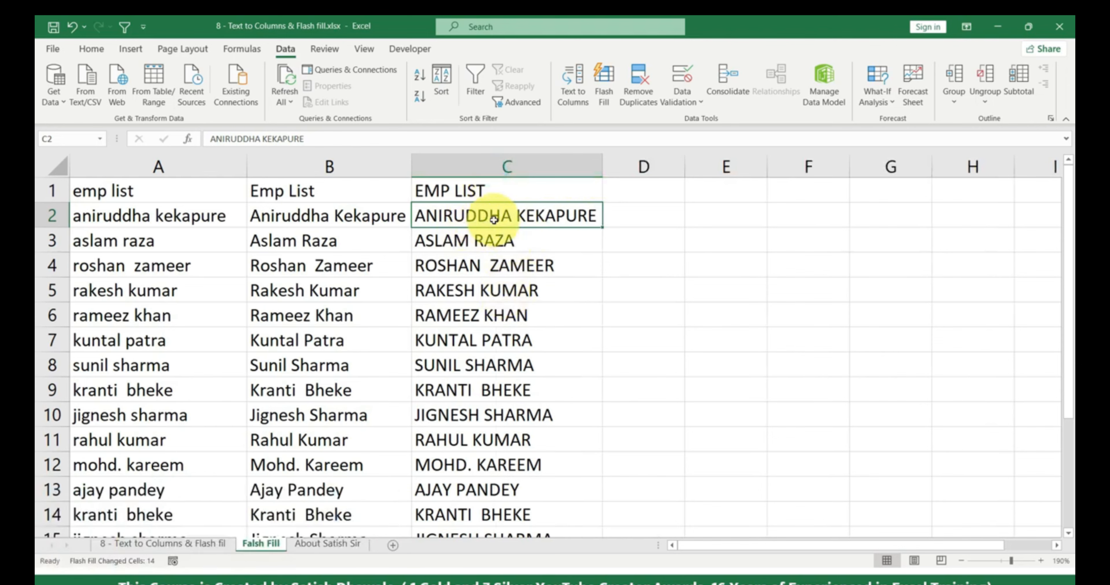
# - Mark the first name ANIRUDDHA inside C2 and select D2 for it
pyautogui.doubleClick(510, 217)
pyautogui.moveTo(510, 216); pyautogui.dragTo(363, 221)
pyautogui.hotkey('ctrl', 'c')
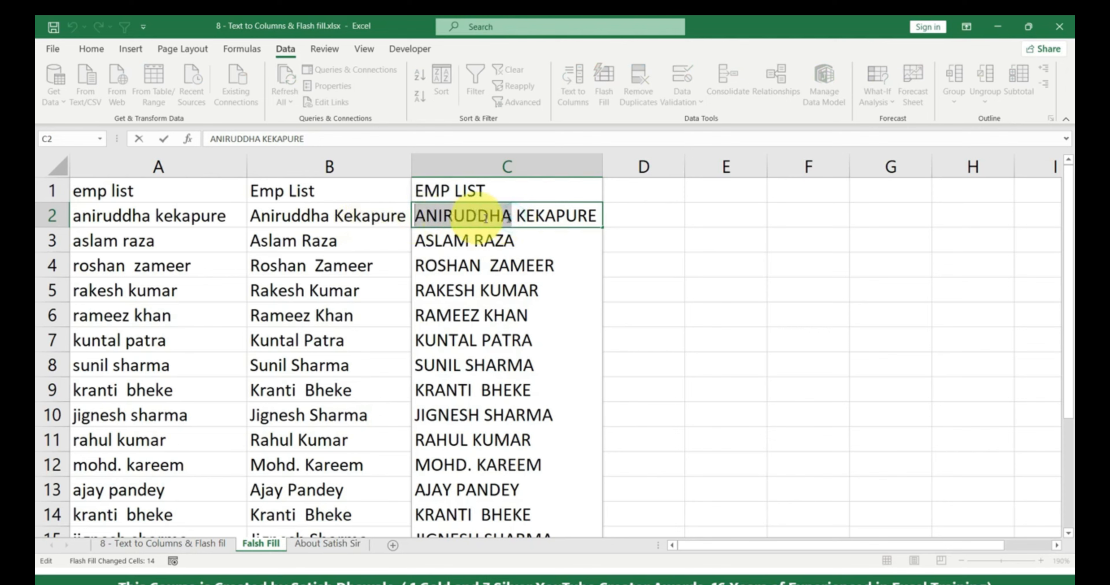
pyautogui.click(669, 215)
# - Paste ANIRUDDHA into D2, Flash Fill the uppercase first names down column D, and autofit it
pyautogui.hotkey('ctrl', 'v')
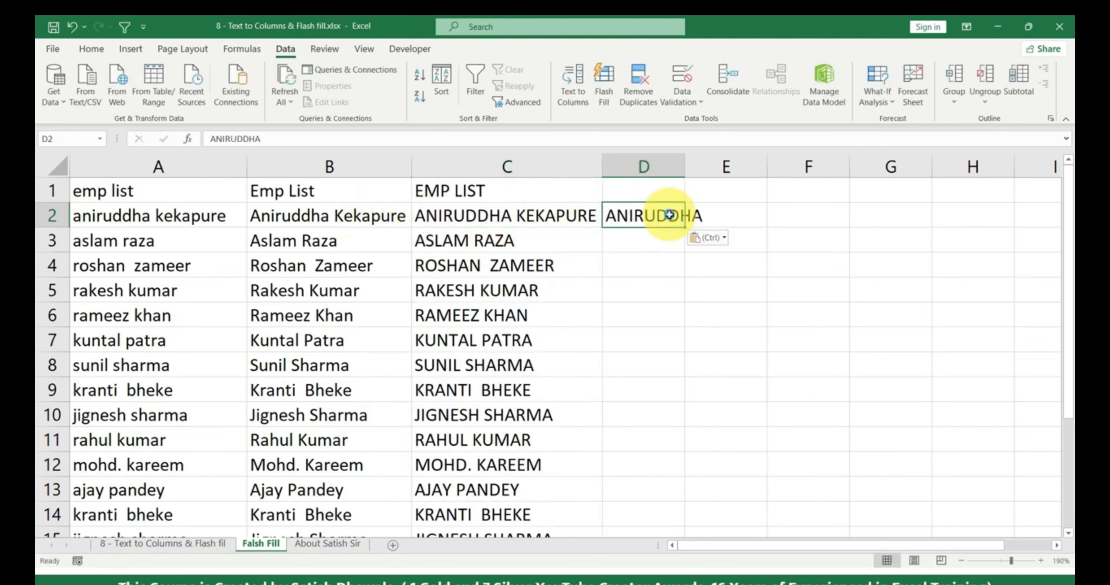
pyautogui.hotkey('ctrl', 'e')
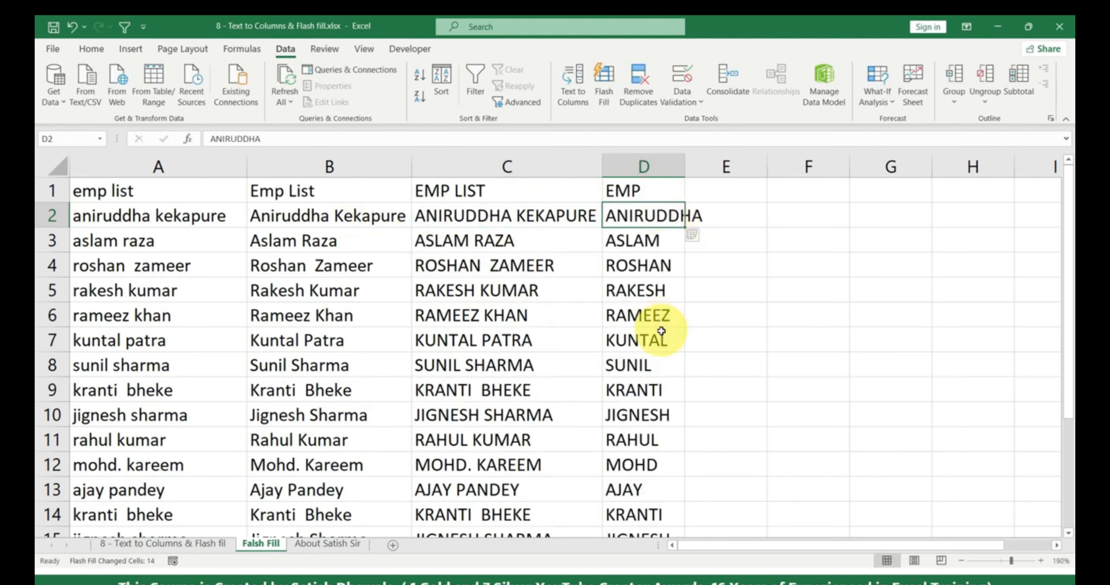
pyautogui.moveTo(685, 167); pyautogui.dragTo(684, 171)
pyautogui.doubleClick(684, 170)
pyautogui.click(685, 169)
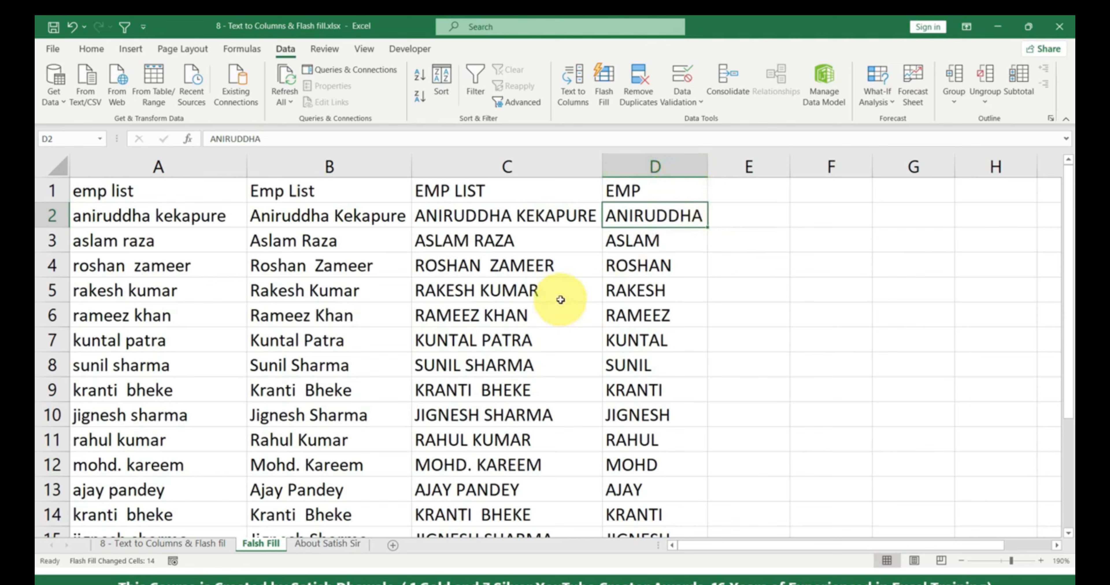
pyautogui.click(820, 219)
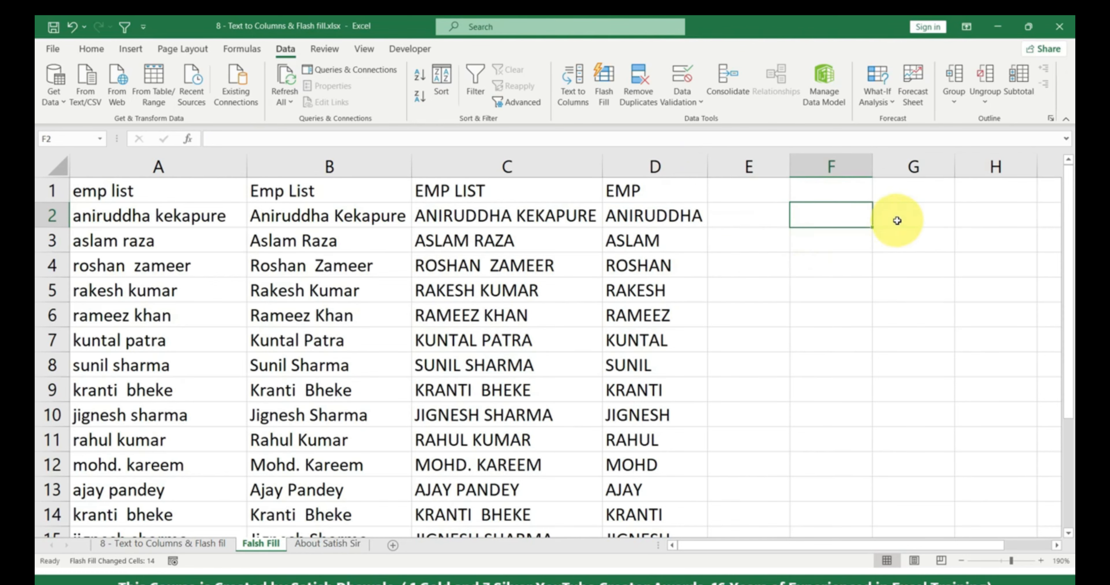
# - Enter sample codes SDF454 in F2 and SDFD5653 in F3, then widen column F
pyautogui.write('SDF454')
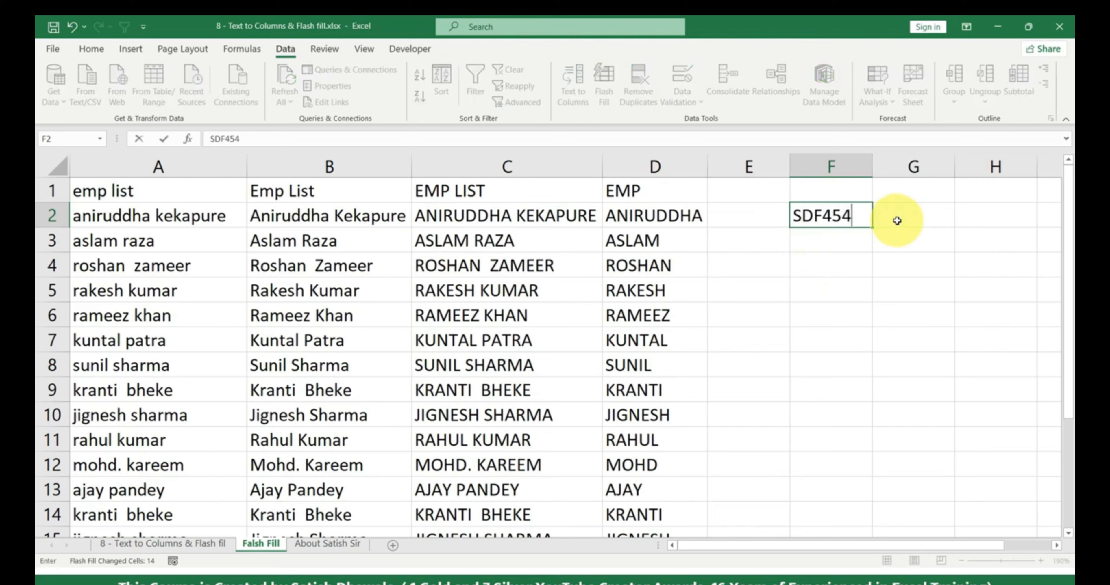
pyautogui.press('Return')
pyautogui.write('SDFD5')
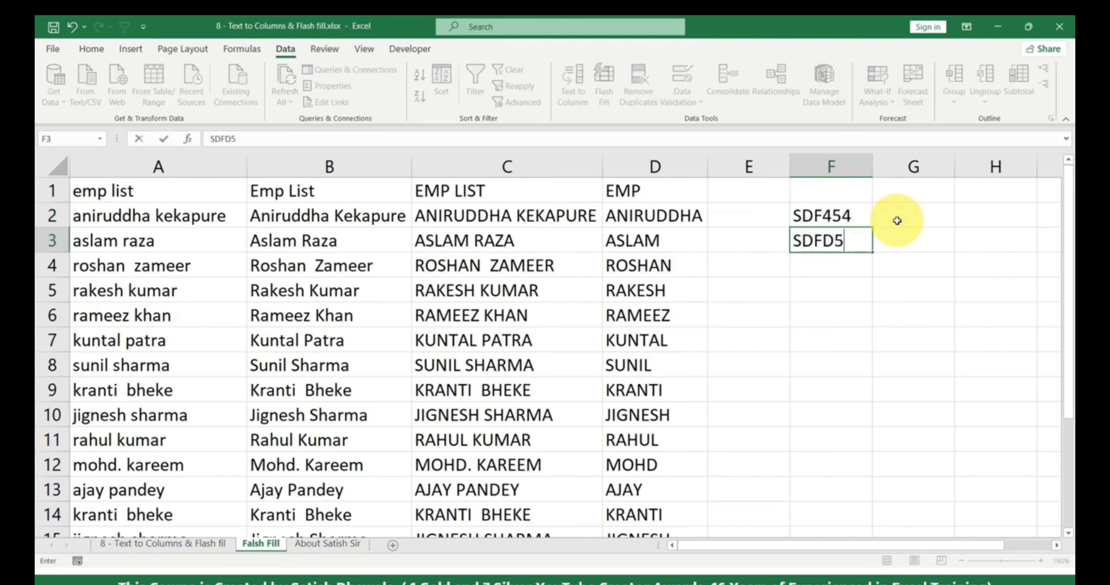
pyautogui.write('65')
pyautogui.press('Return')
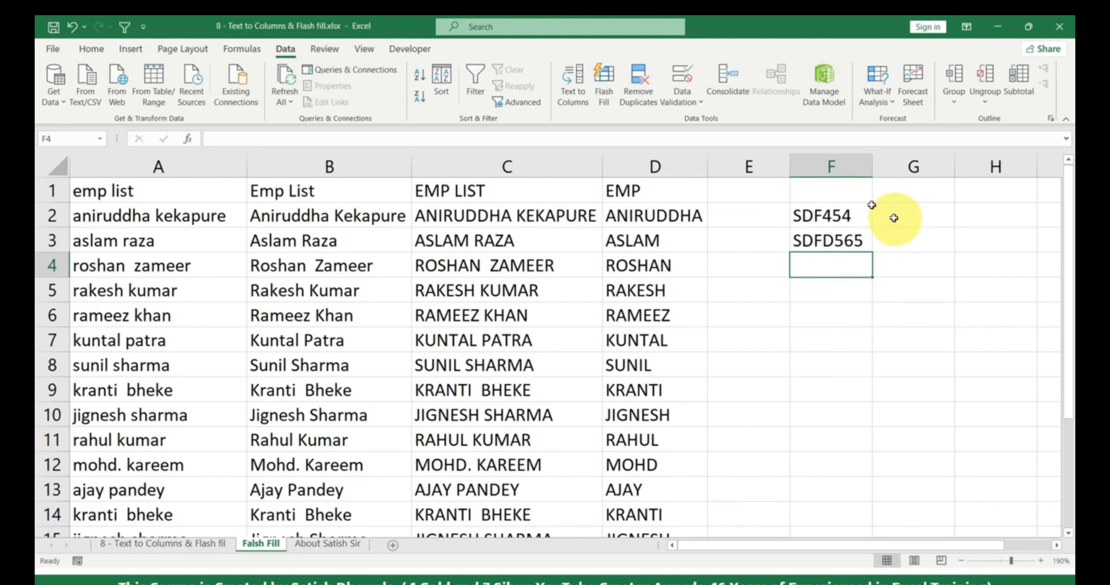
pyautogui.click(860, 240)
pyautogui.doubleClick(864, 241)
pyautogui.write('3')
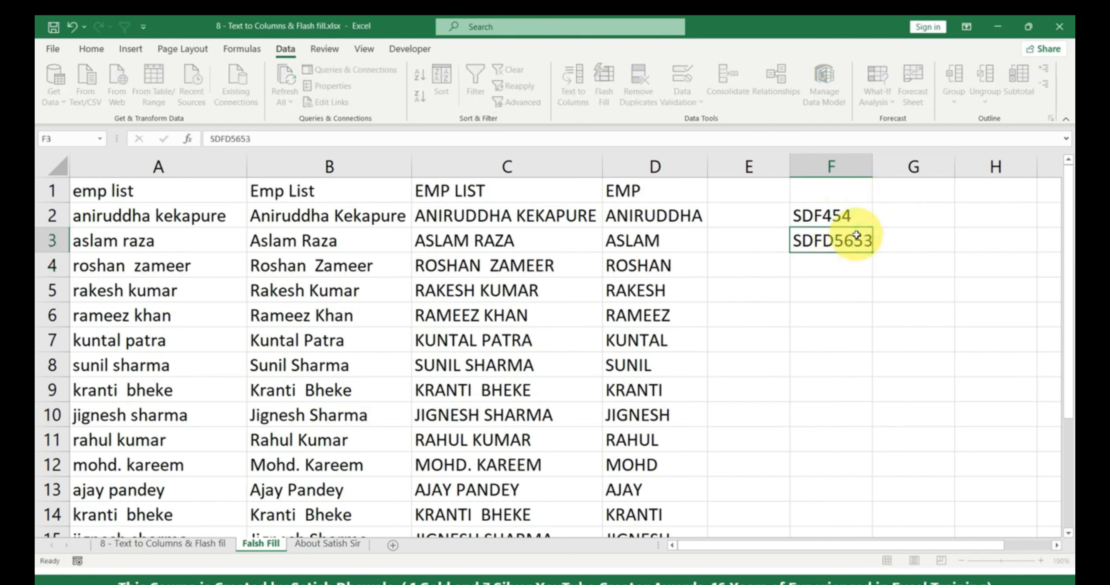
pyautogui.press('Return')
pyautogui.moveTo(880, 162); pyautogui.dragTo(892, 167)
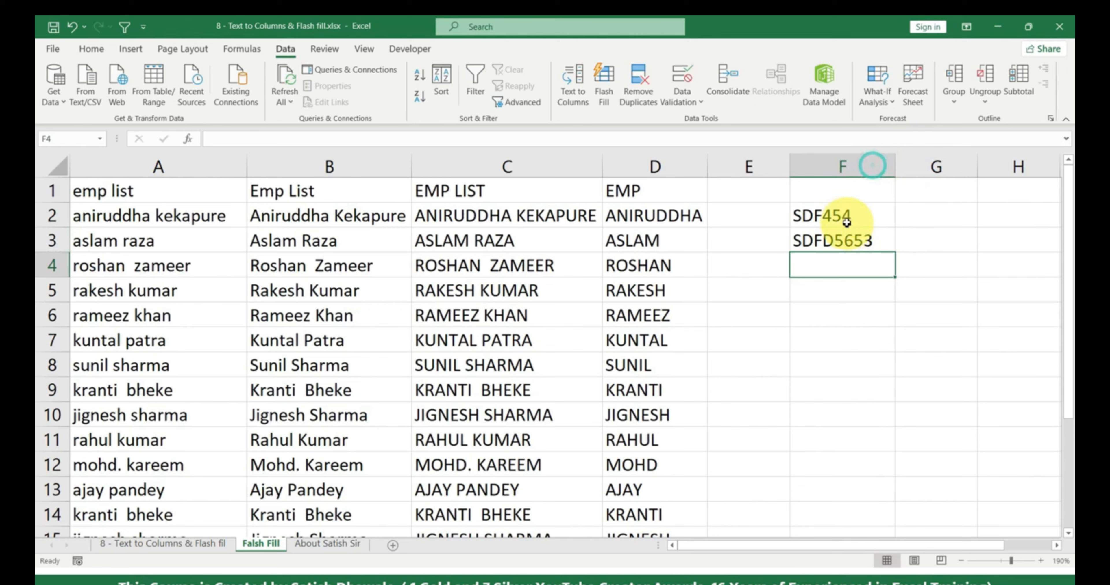
# - Trial-extract 454 into G2 with Flash Fill, then delete the trial numbers from G2:G3
pyautogui.doubleClick(837, 215)
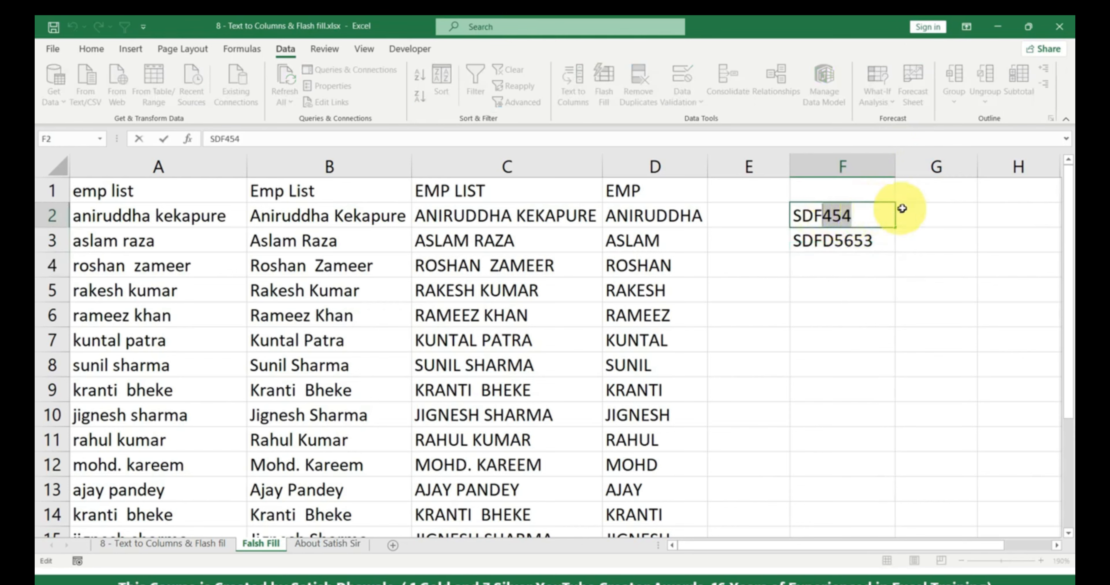
pyautogui.click(925, 208)
pyautogui.write('454')
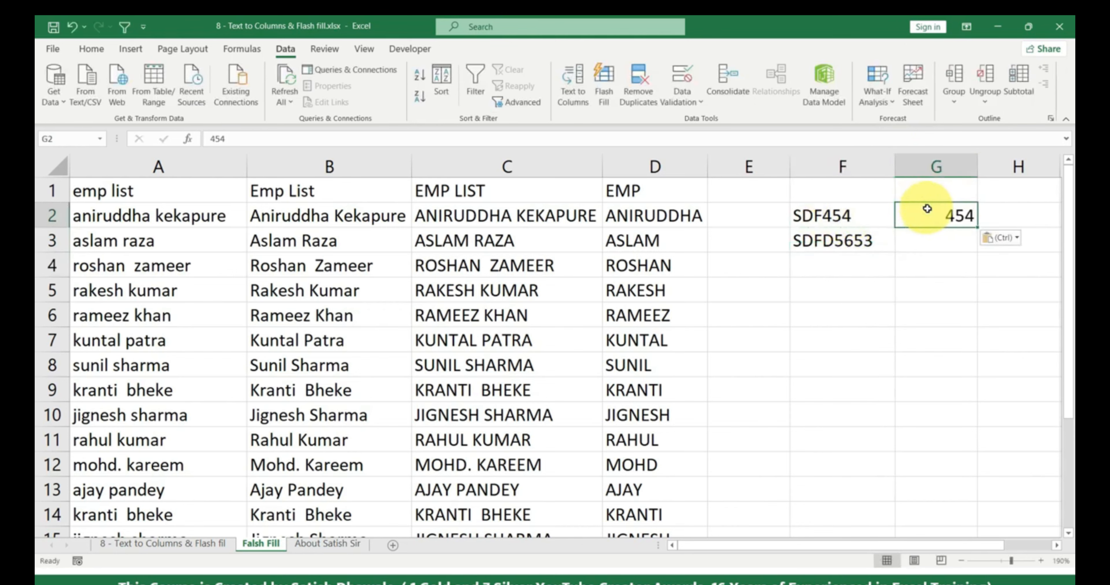
pyautogui.hotkey('ctrl', 'e')
pyautogui.moveTo(931, 223); pyautogui.dragTo(927, 240)
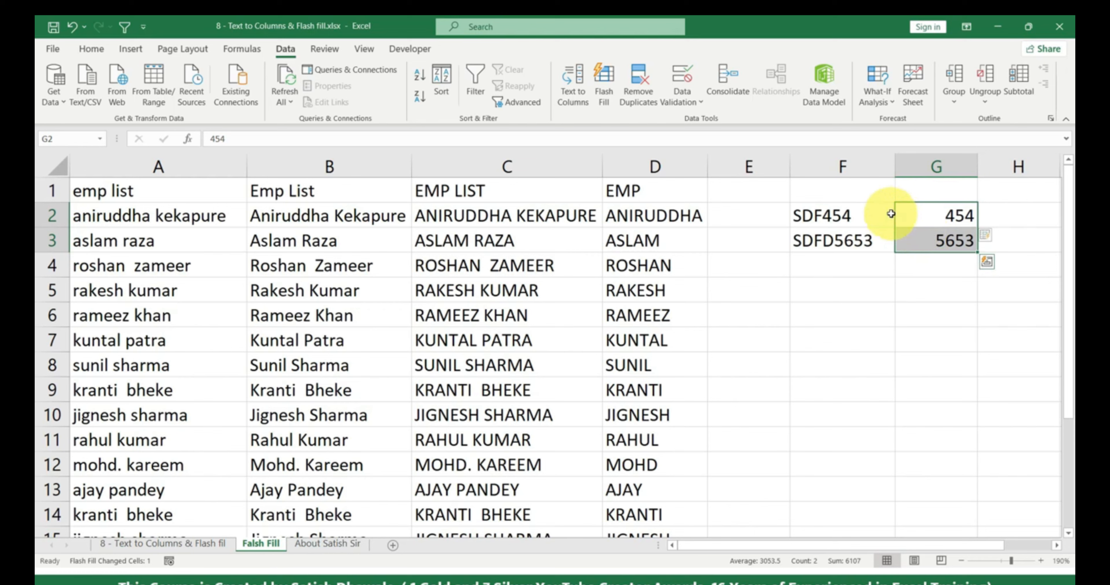
pyautogui.click(927, 233)
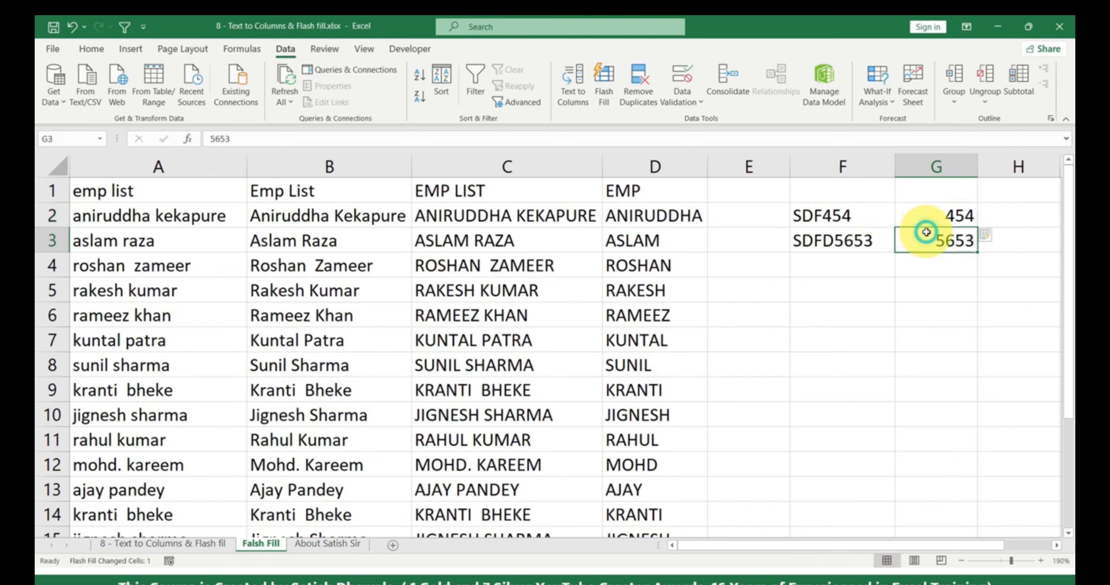
pyautogui.press('Delete')
pyautogui.click(935, 214)
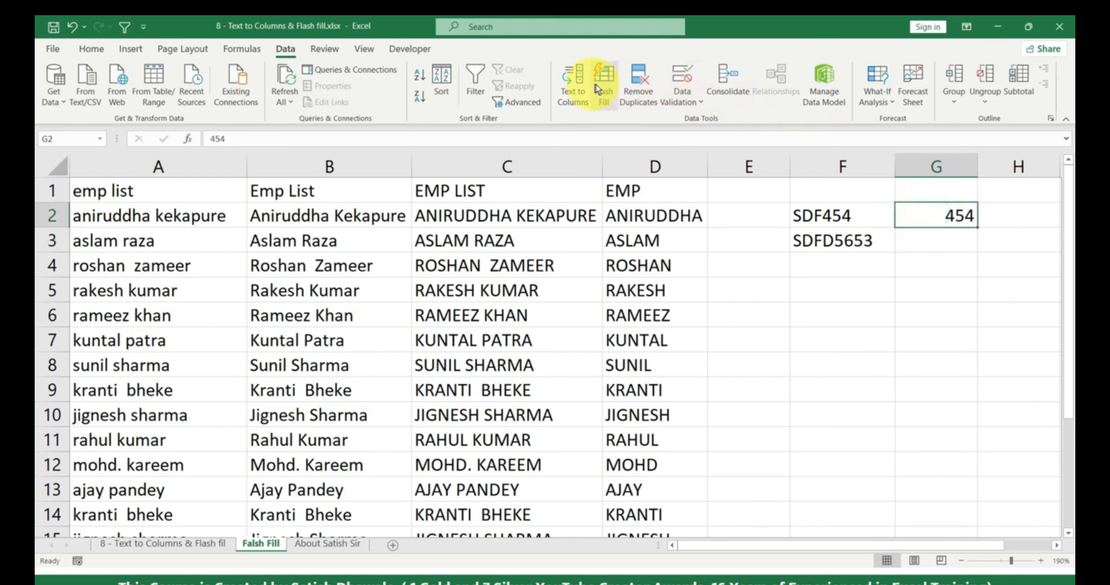
pyautogui.click(601, 81)
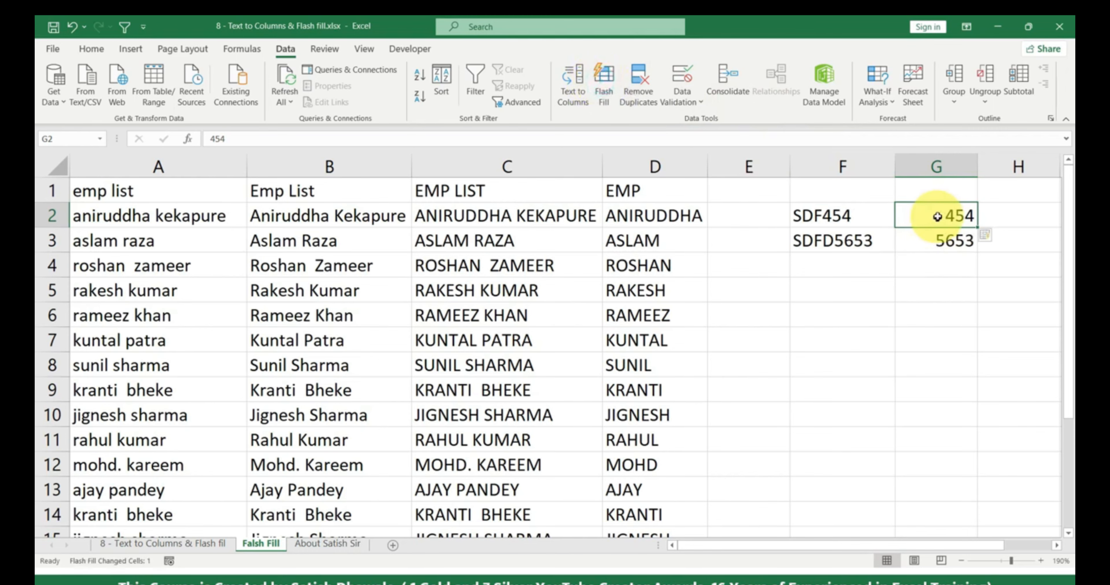
pyautogui.moveTo(938, 215); pyautogui.dragTo(934, 244)
pyautogui.press('Delete')
pyautogui.click(653, 168)
# - Clear column D and copy the first name ANIRUDDHA from C2 into D2
pyautogui.press('Delete')
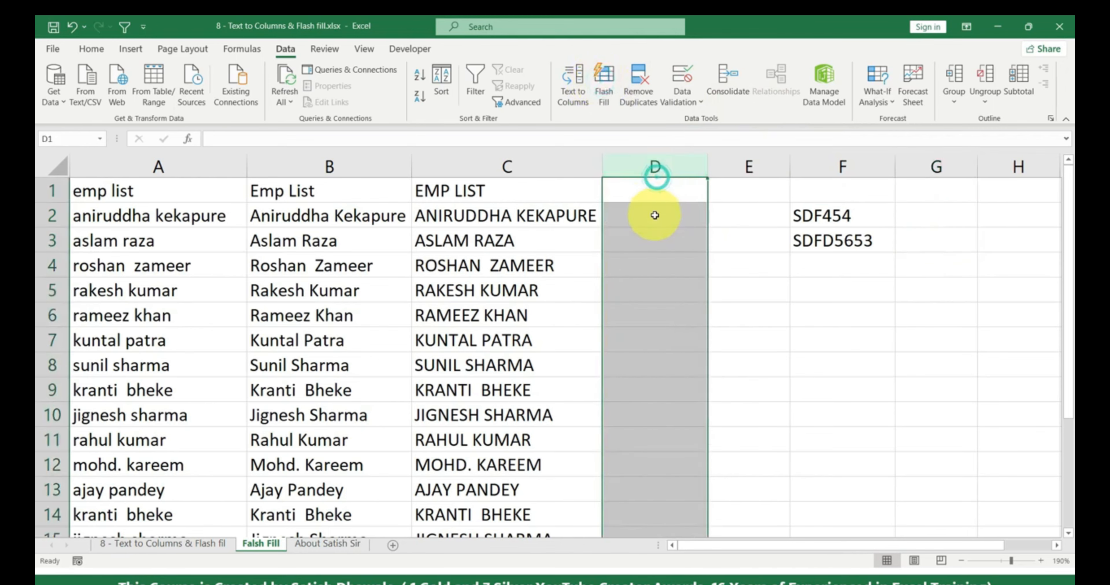
pyautogui.doubleClick(481, 218)
pyautogui.moveTo(511, 216); pyautogui.dragTo(414, 216)
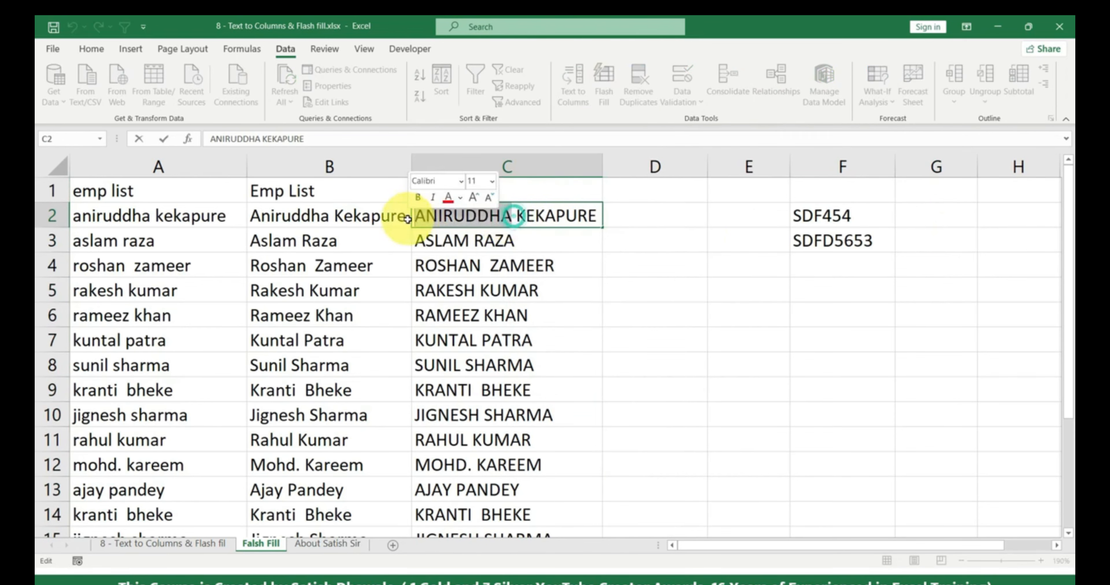
pyautogui.hotkey('ctrl', 'c')
pyautogui.click(649, 217)
pyautogui.hotkey('ctrl', 'v')
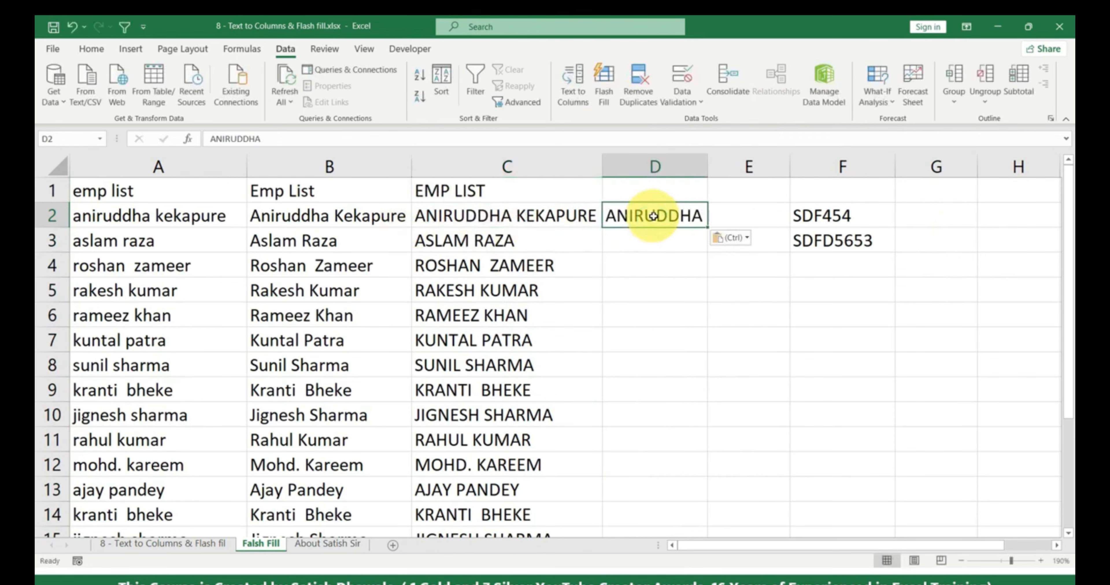
# - Flash Fill column D with uppercase first names using Data > Flash Fill
pyautogui.click(651, 164)
pyautogui.click(644, 216)
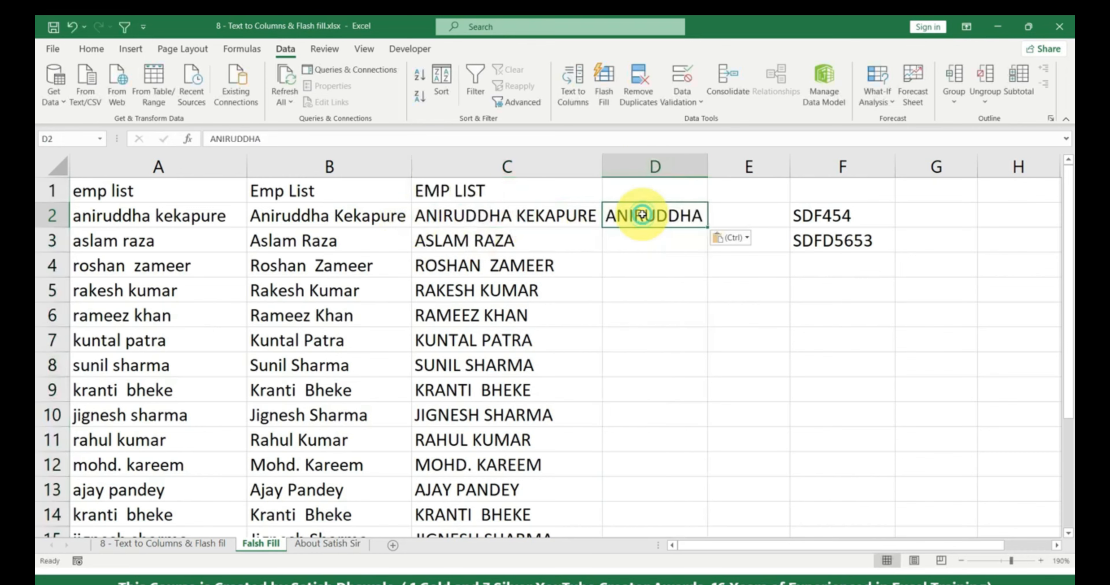
pyautogui.click(604, 89)
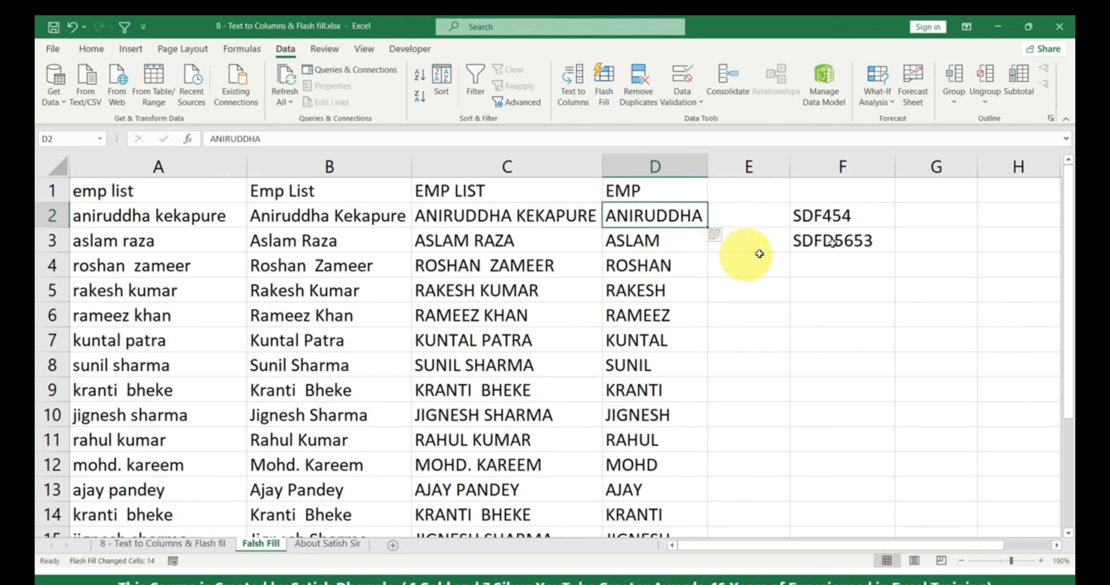
pyautogui.moveTo(865, 216); pyautogui.dragTo(860, 242)
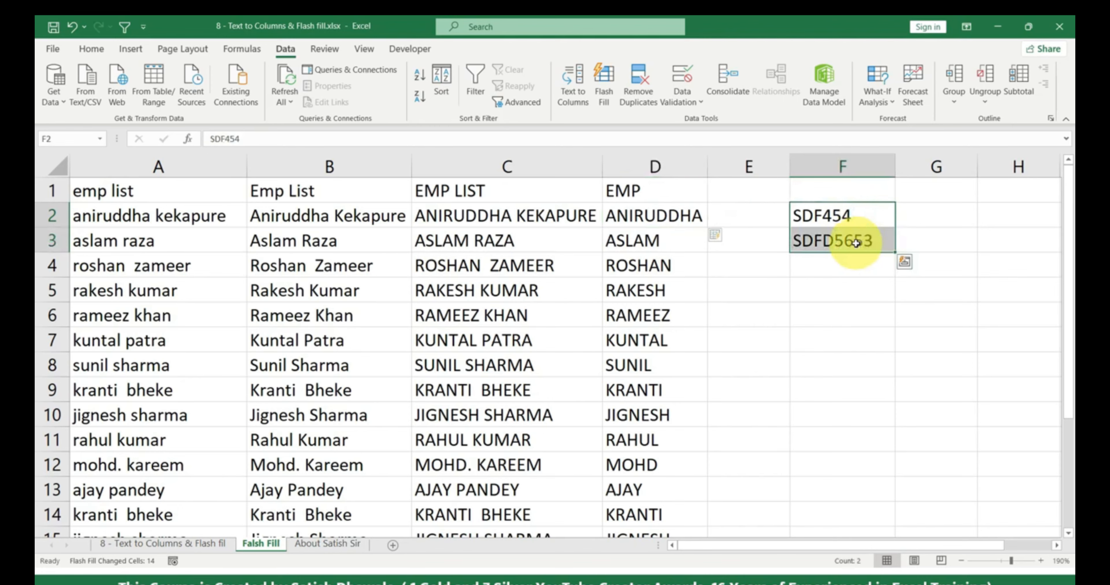
pyautogui.click(163, 543)
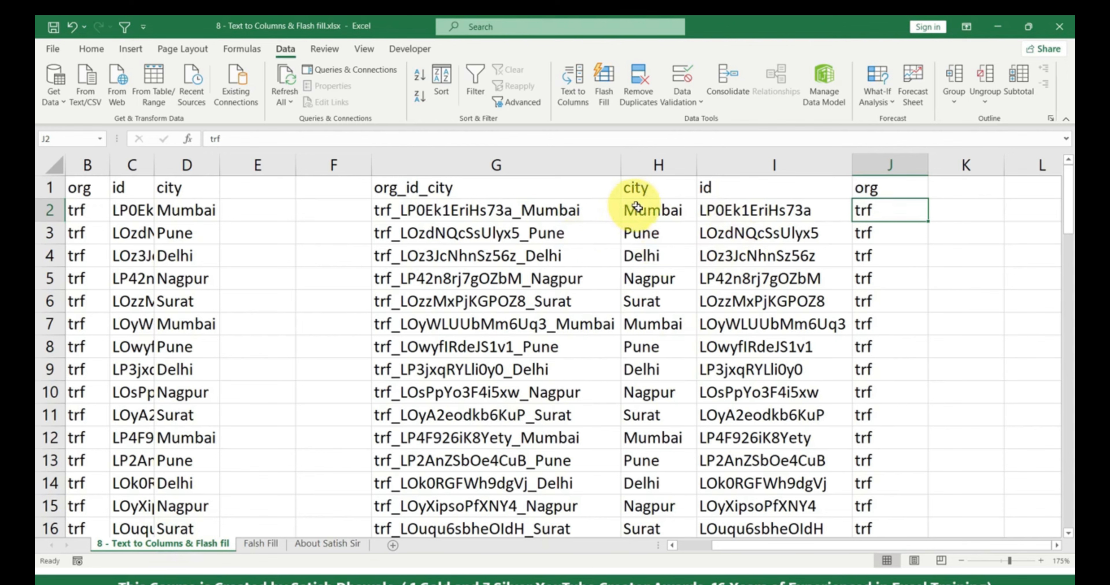
pyautogui.moveTo(636, 209); pyautogui.dragTo(614, 368)
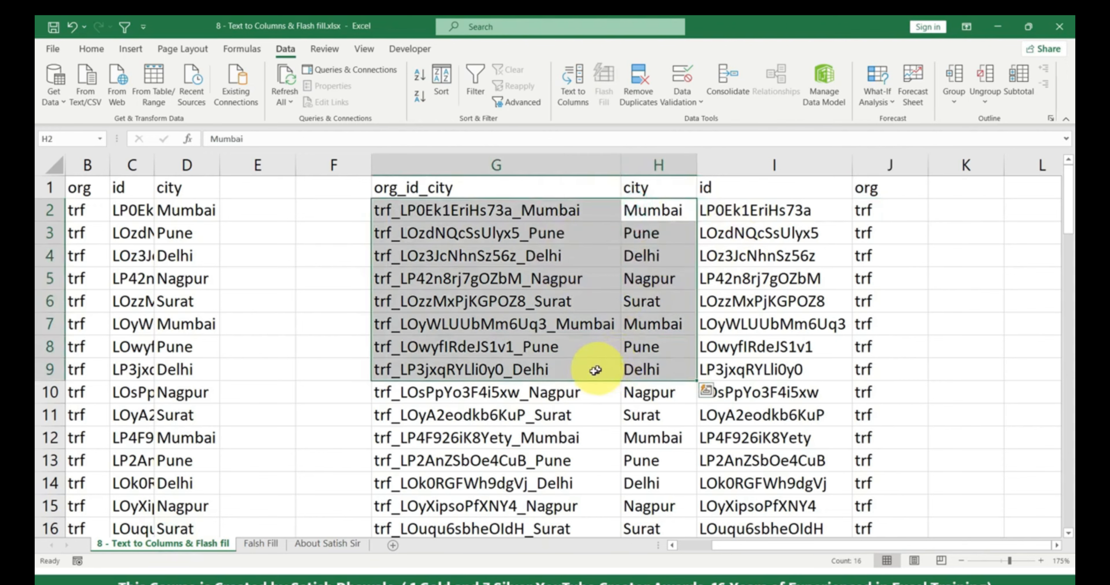
pyautogui.click(260, 544)
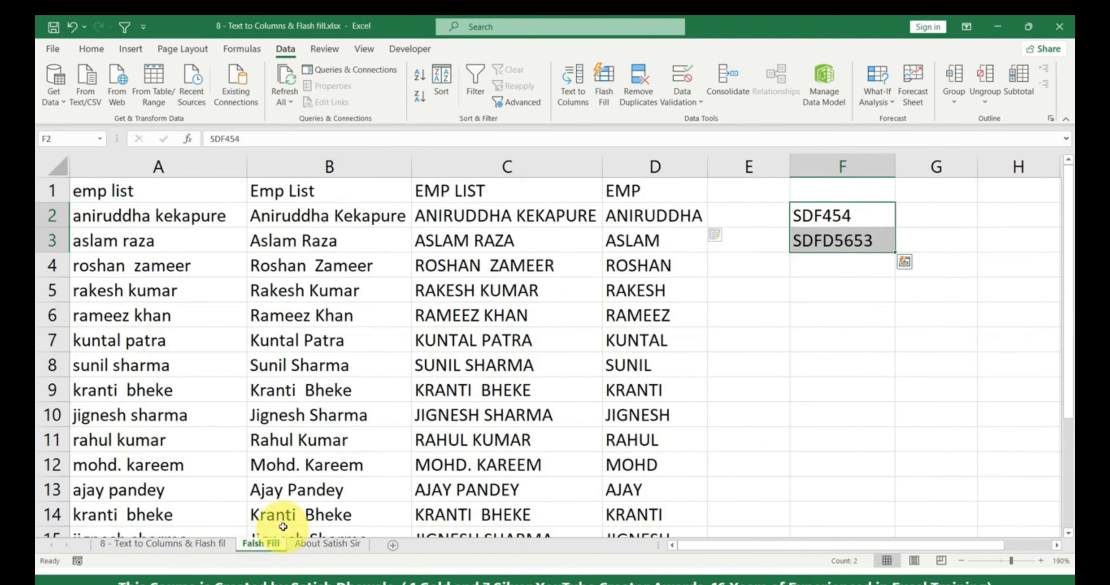
pyautogui.moveTo(669, 216); pyautogui.dragTo(650, 367)
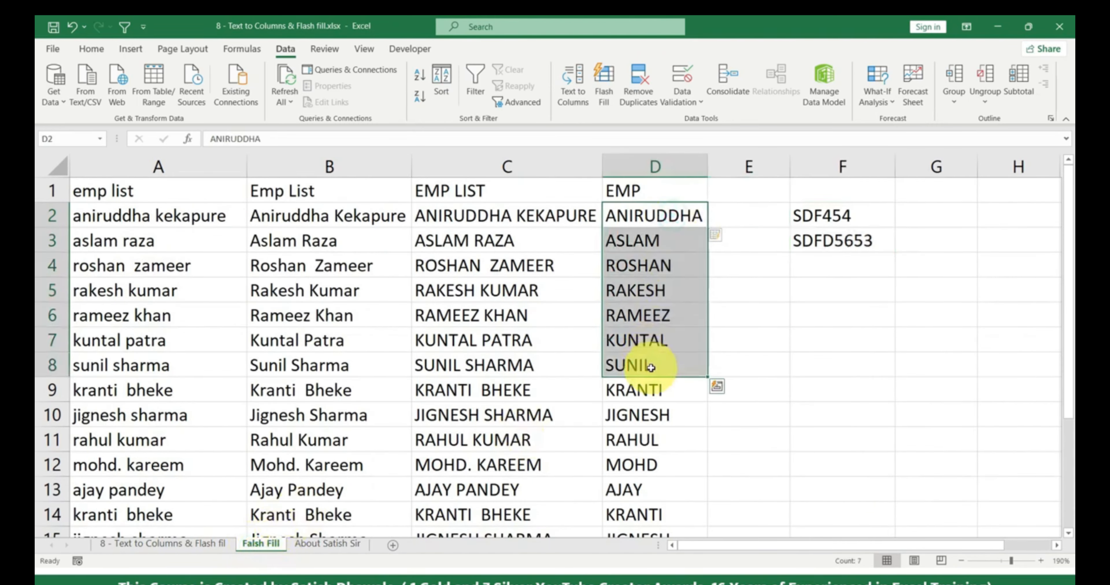
pyautogui.moveTo(542, 225); pyautogui.dragTo(535, 337)
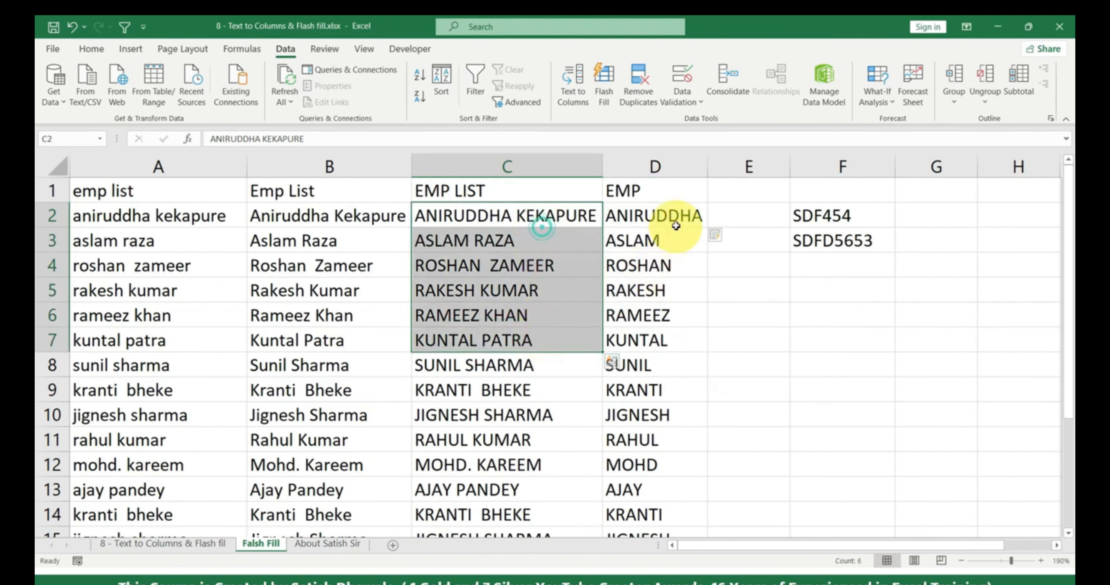
pyautogui.moveTo(675, 225); pyautogui.dragTo(668, 244)
pyautogui.doubleClick(472, 214)
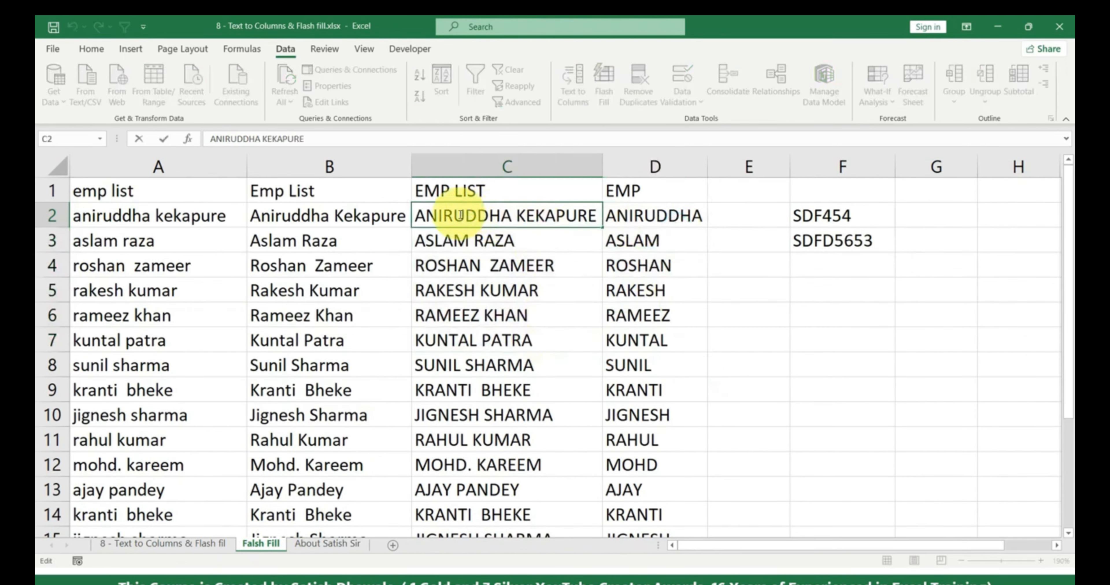
pyautogui.moveTo(459, 214); pyautogui.dragTo(490, 216)
pyautogui.moveTo(633, 215); pyautogui.dragTo(637, 291)
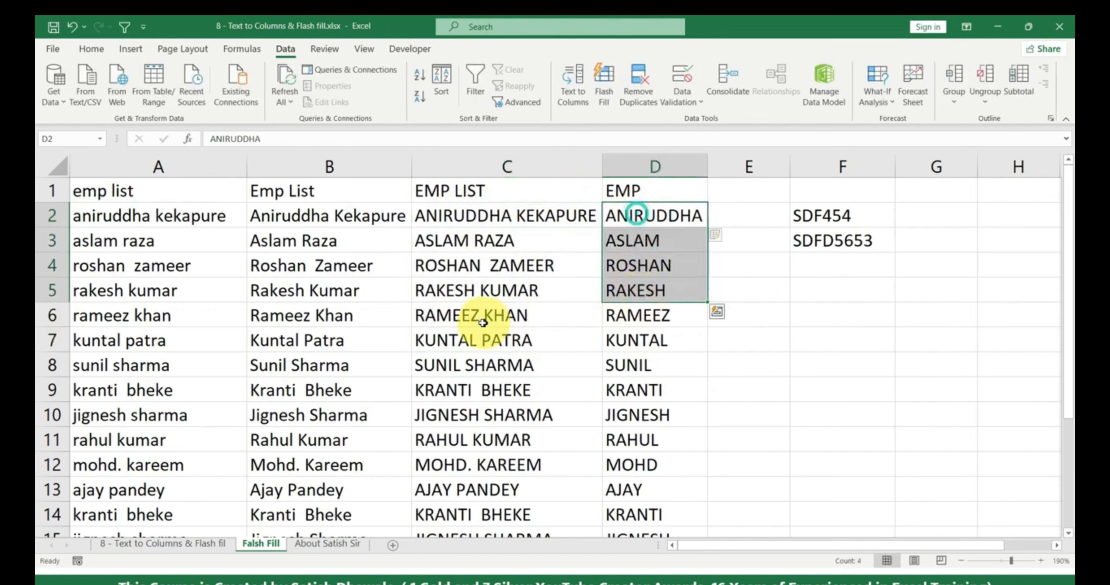
pyautogui.click(443, 337)
pyautogui.moveTo(444, 265); pyautogui.dragTo(473, 465)
pyautogui.moveTo(637, 290); pyautogui.dragTo(648, 417)
pyautogui.click(525, 240)
pyautogui.click(637, 292)
pyautogui.click(508, 314)
pyautogui.click(663, 316)
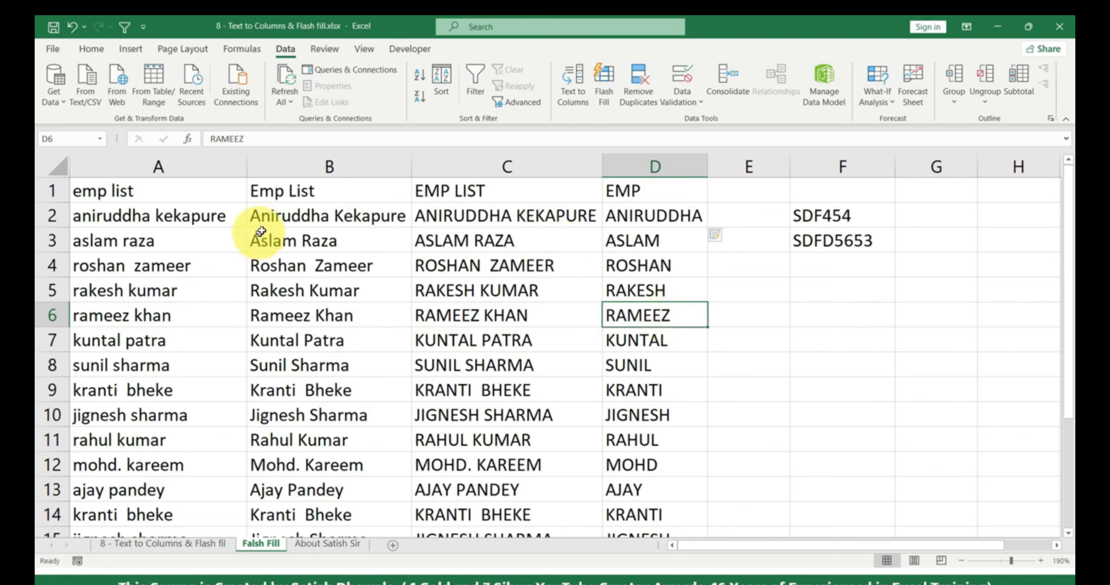
pyautogui.moveTo(263, 215); pyautogui.dragTo(267, 364)
pyautogui.moveTo(198, 264); pyautogui.dragTo(198, 366)
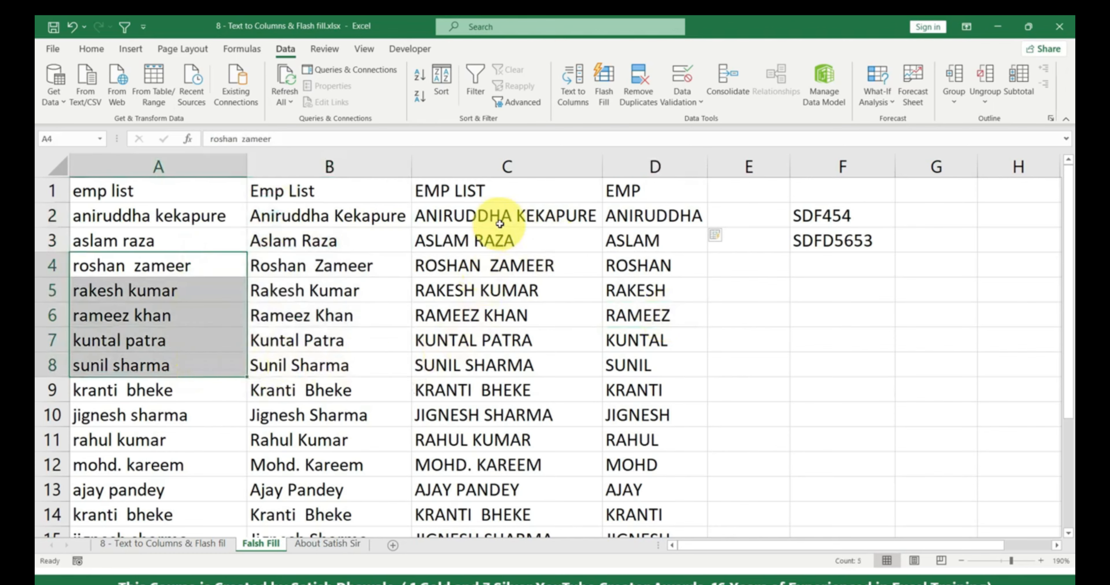
pyautogui.moveTo(501, 215); pyautogui.dragTo(475, 369)
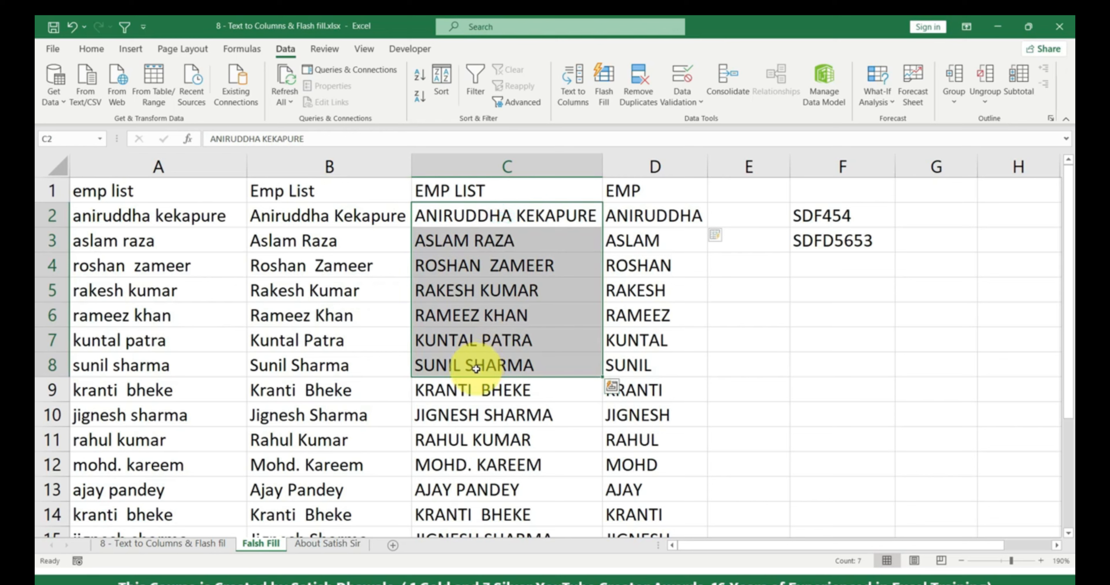